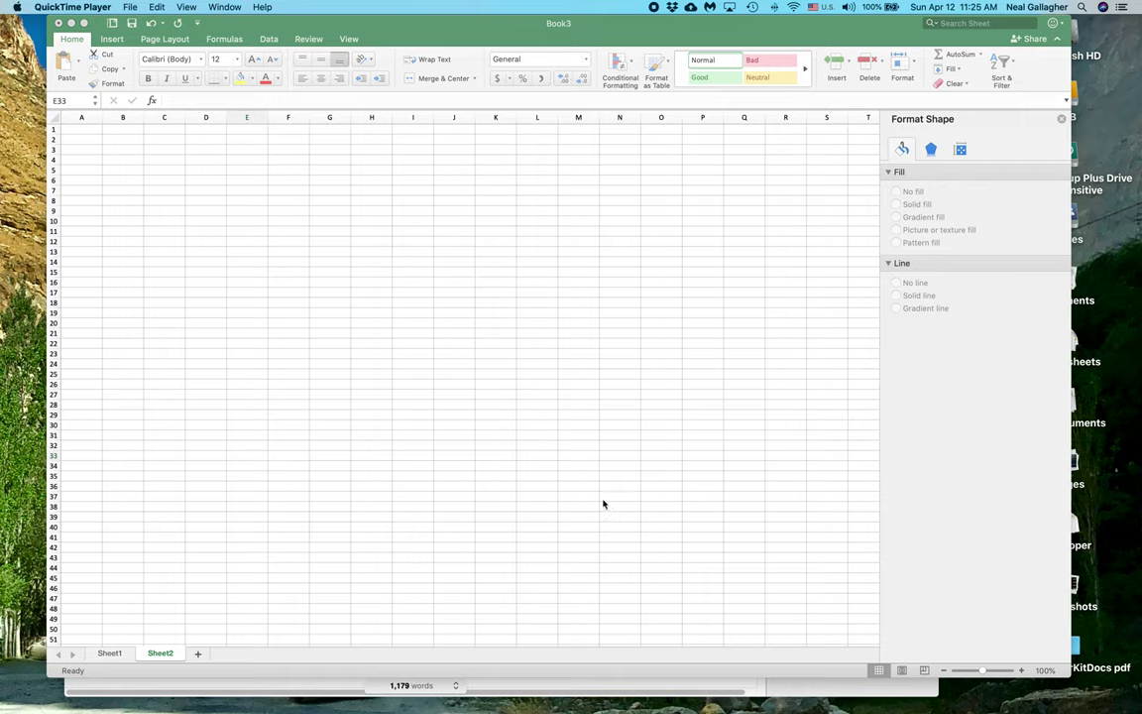
Type the column headers x, x^2, N and y= .5*N+x^2 across A1 to D1.
{"action": "left_click", "coordinate": [82, 132]}
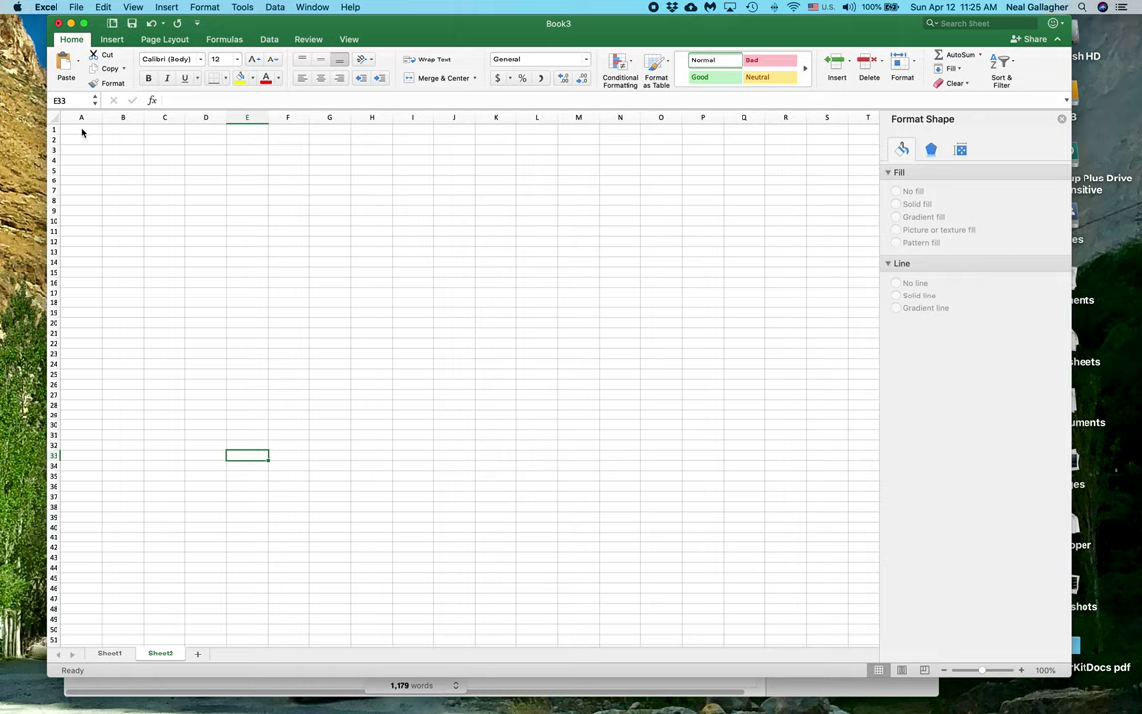
{"action": "left_click", "coordinate": [84, 129]}
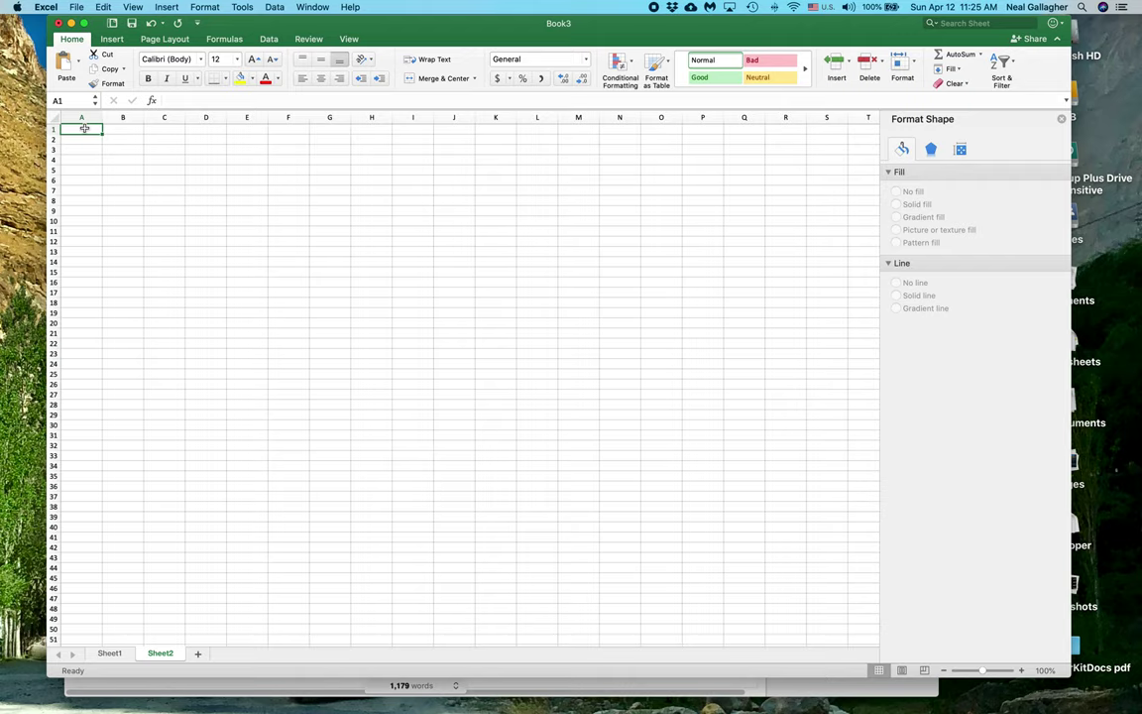
{"action": "type", "text": "x"}
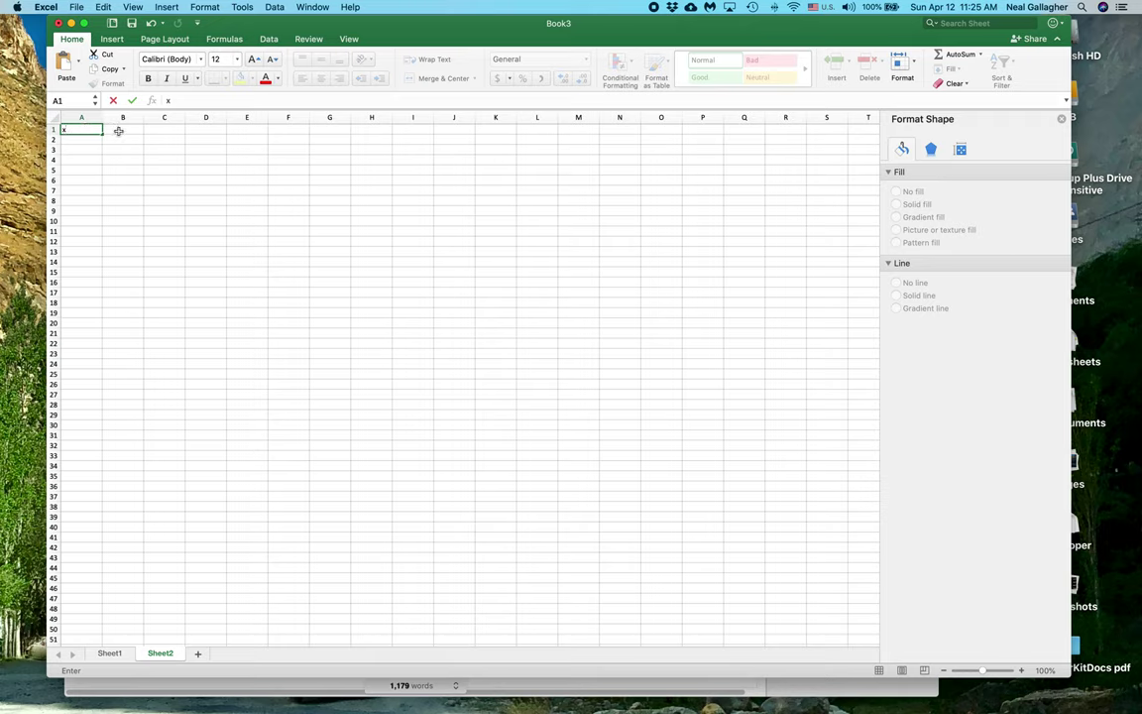
{"action": "left_click", "coordinate": [118, 131]}
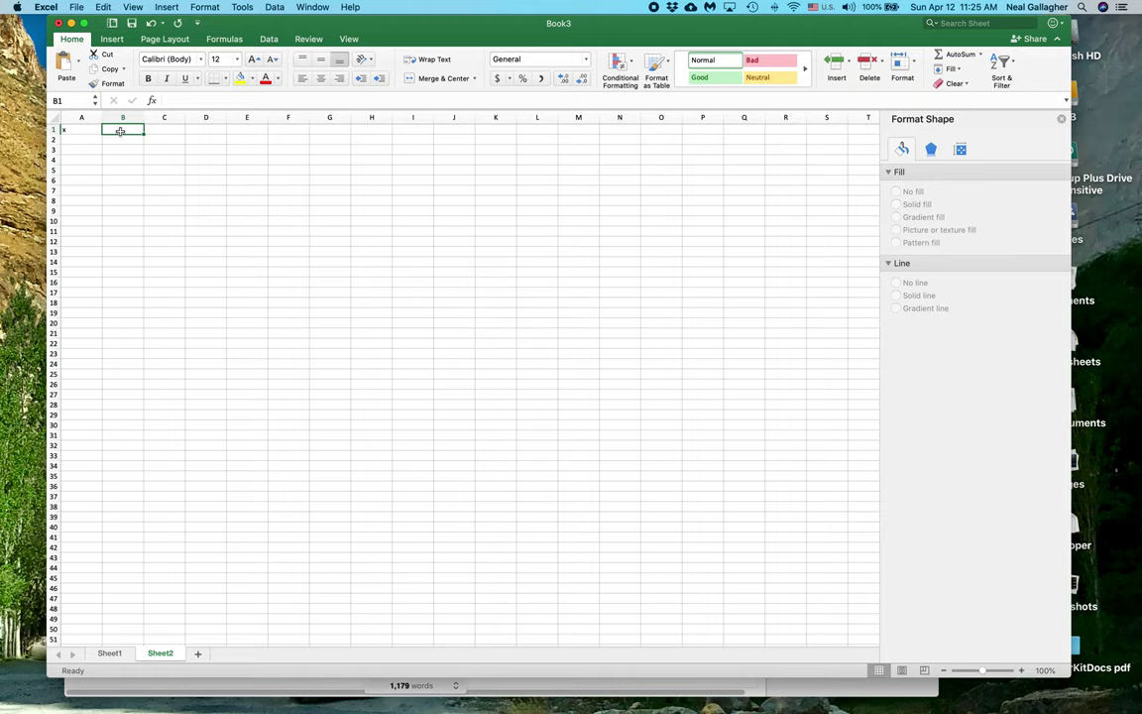
{"action": "type", "text": "x"}
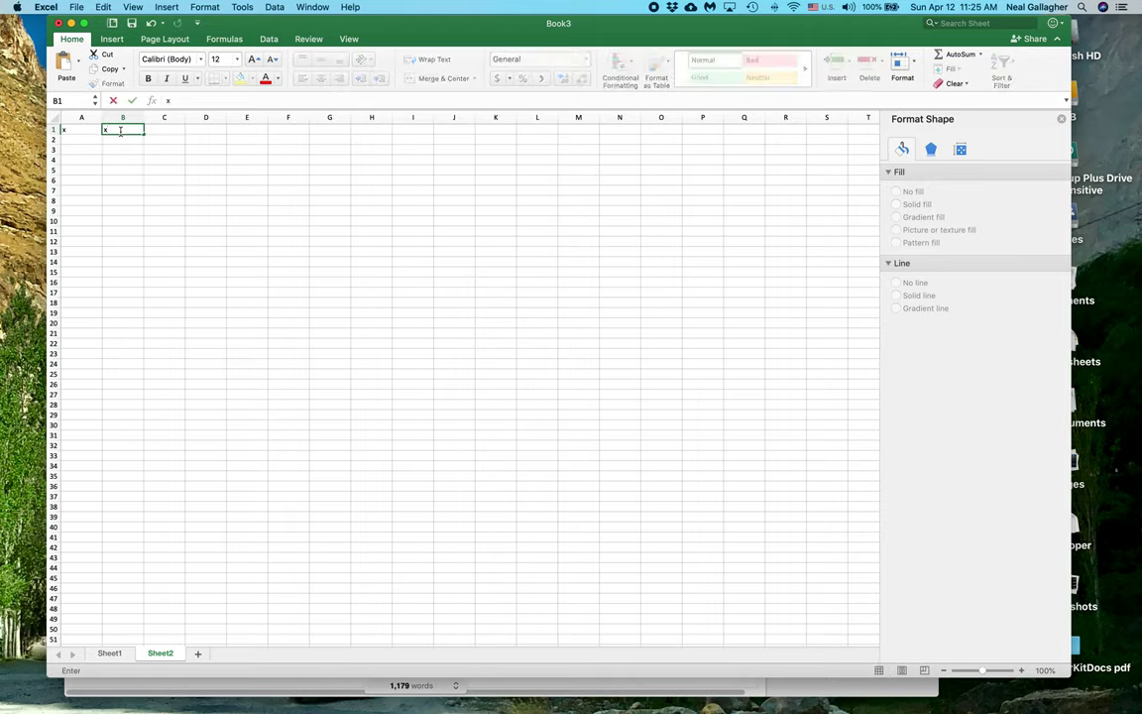
{"action": "type", "text": "^2"}
{"action": "left_click", "coordinate": [169, 130]}
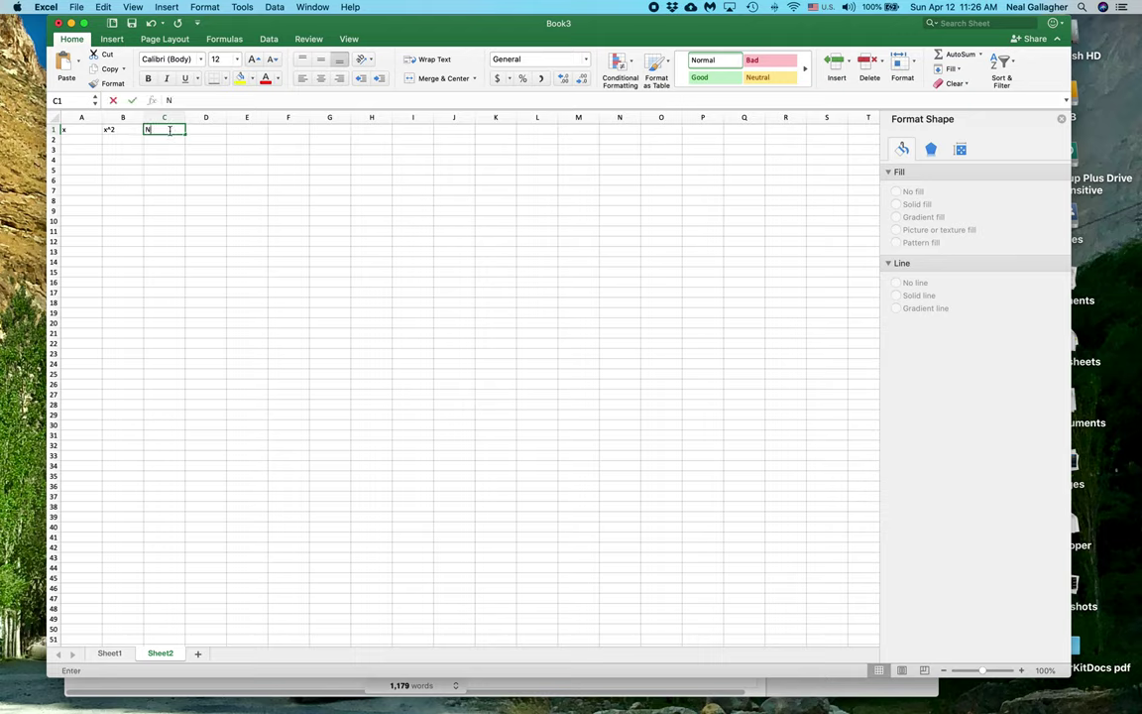
{"action": "type", "text": "N"}
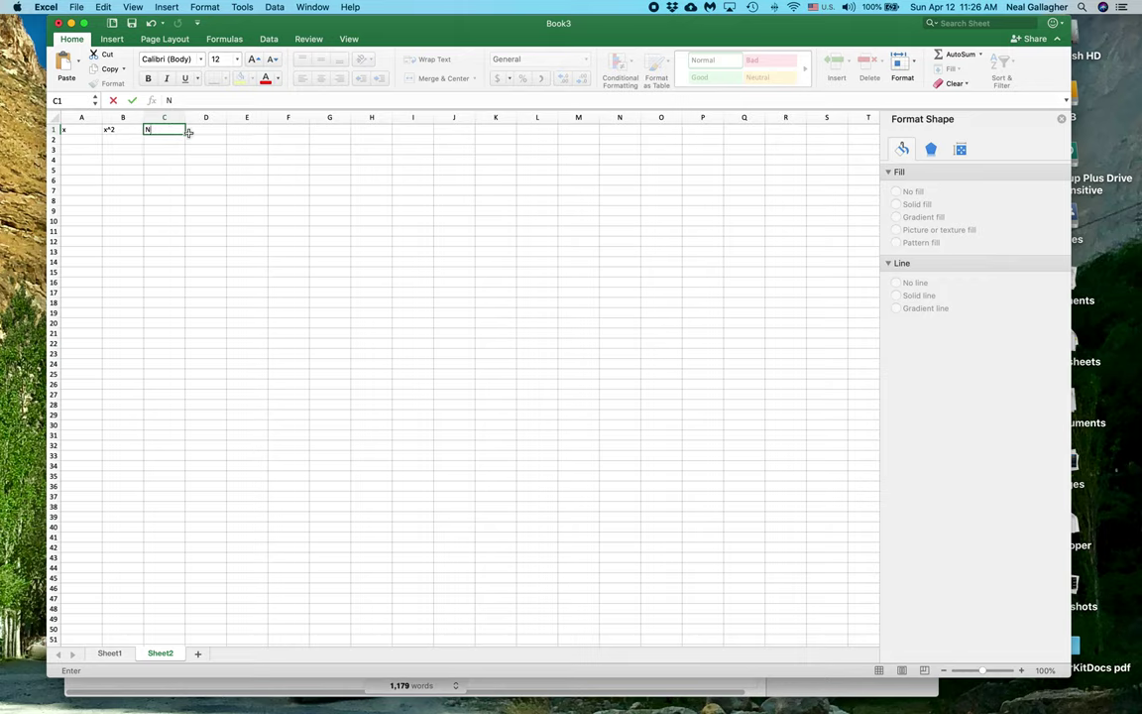
{"action": "left_click", "coordinate": [211, 129]}
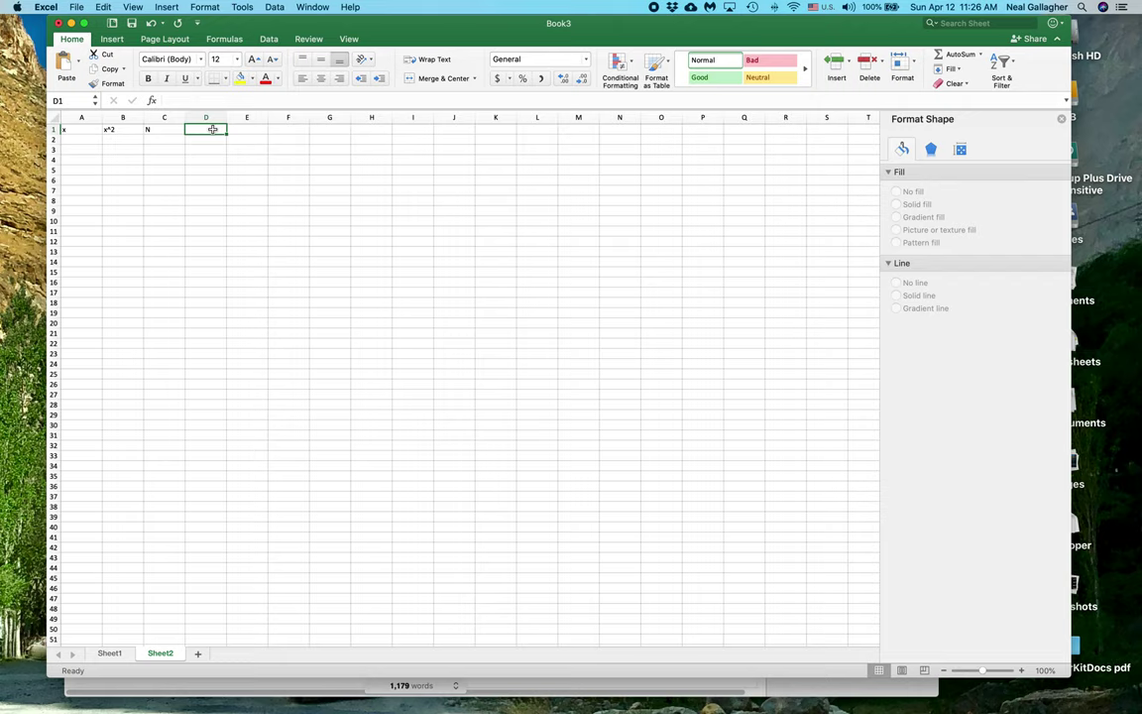
{"action": "type", "text": "Y"}
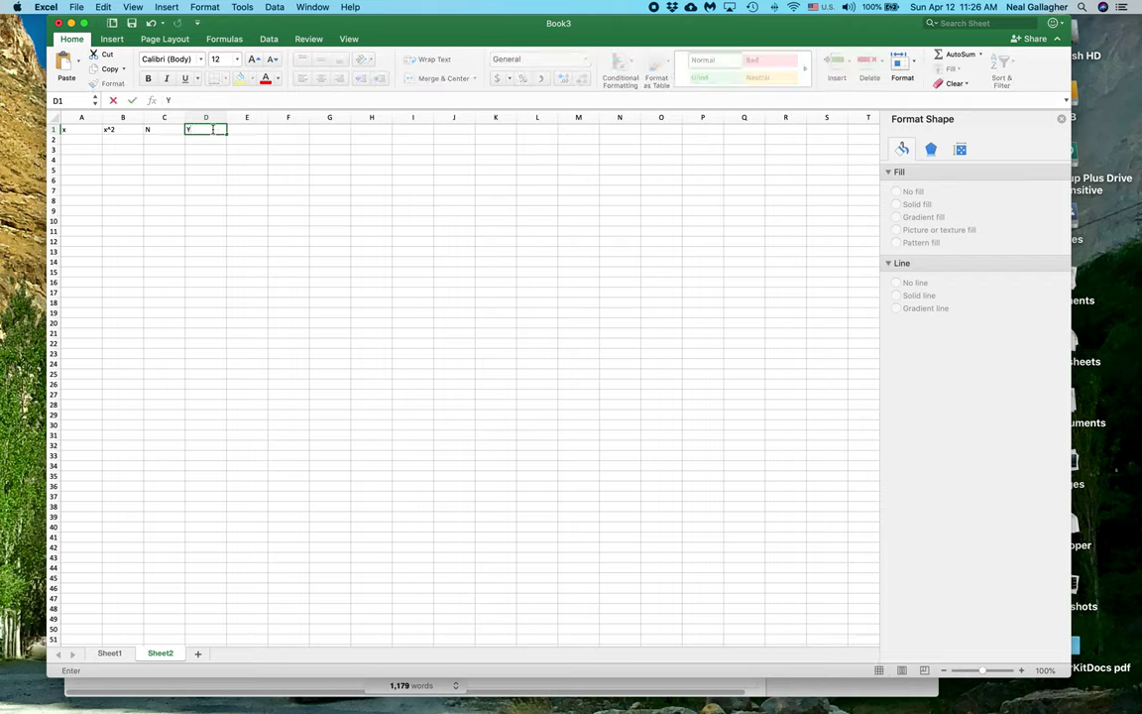
{"action": "key", "text": "BackSpace"}
{"action": "type", "text": "y= .5"}
{"action": "type", "text": "N+x^2"}
Enter the first x values, 0.1 in A2 and 0.2 in A3.
{"action": "left_click", "coordinate": [78, 140]}
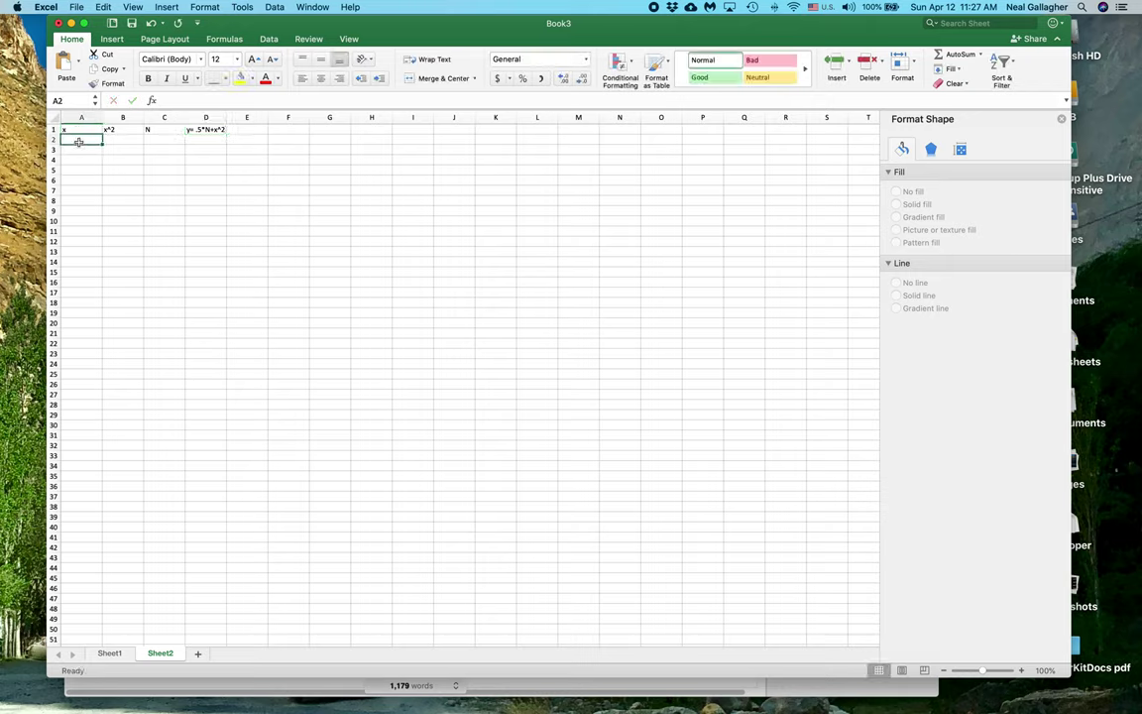
{"action": "type", "text": ".1"}
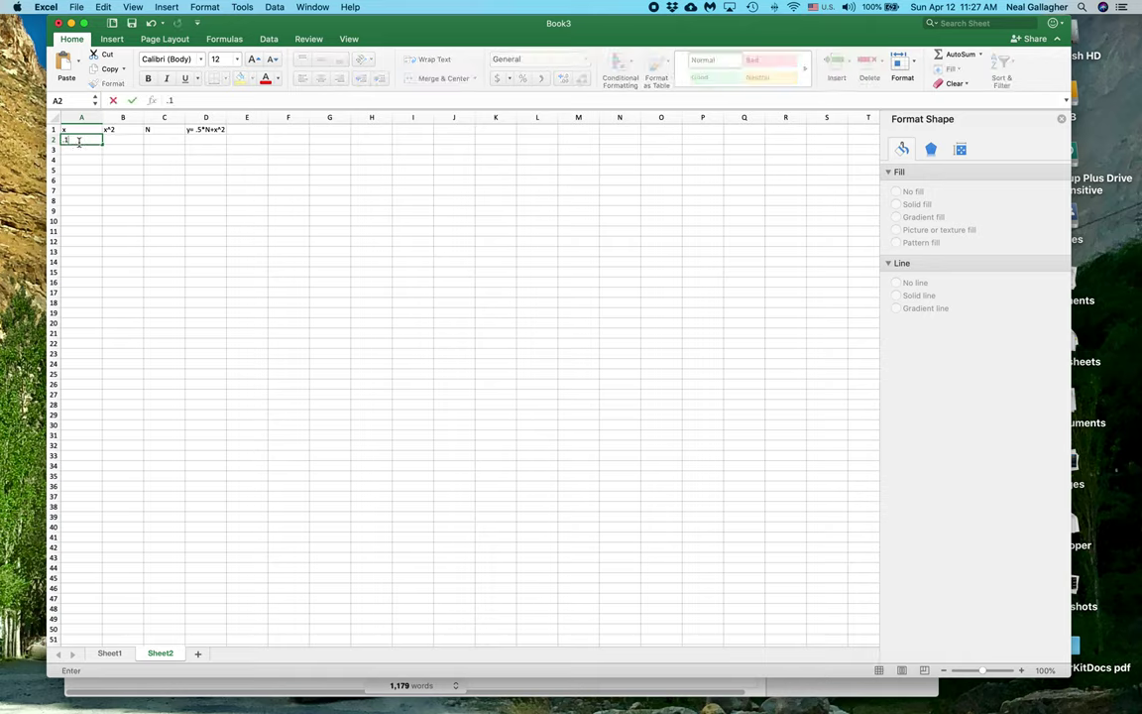
{"action": "key", "text": "Return"}
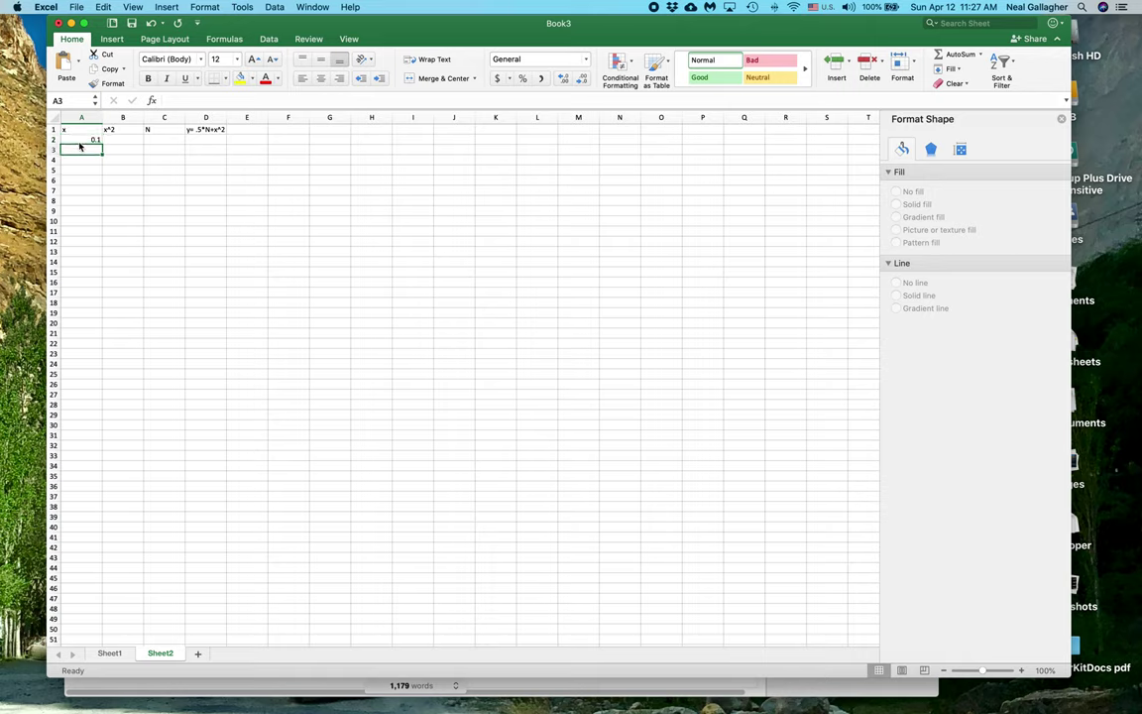
{"action": "type", "text": ".2"}
{"action": "key", "text": "Return"}
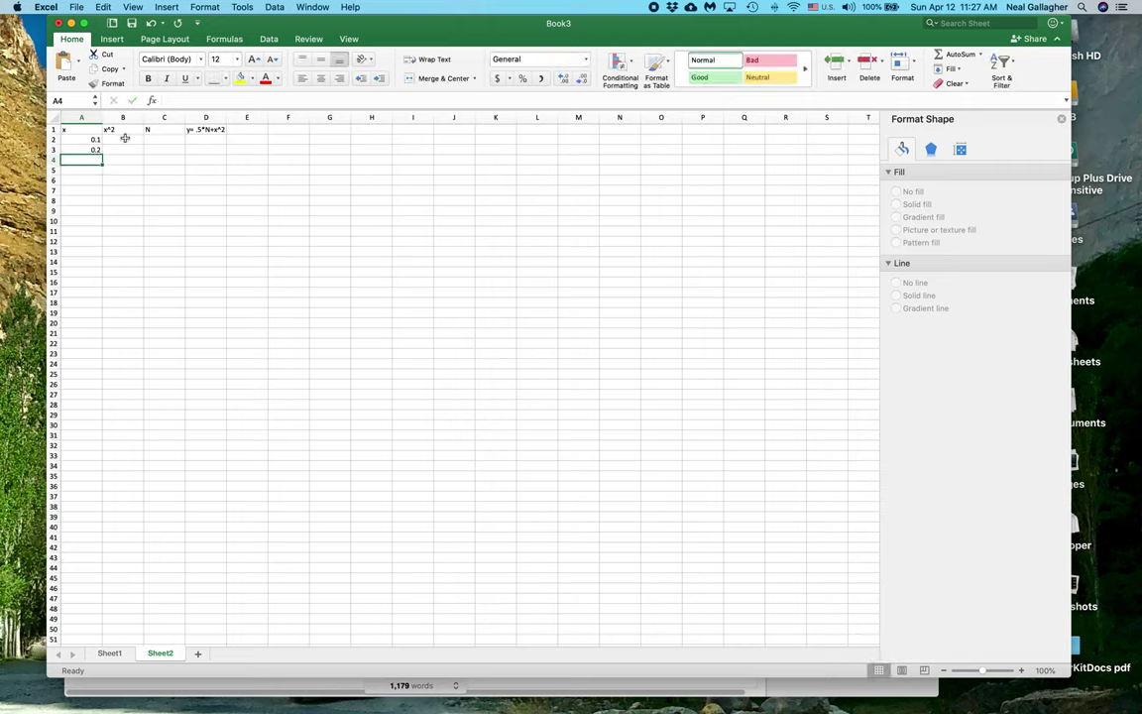
Start an x-squared formula in B2 using A2, then cancel it, leaving B2 empty.
{"action": "left_click", "coordinate": [125, 138]}
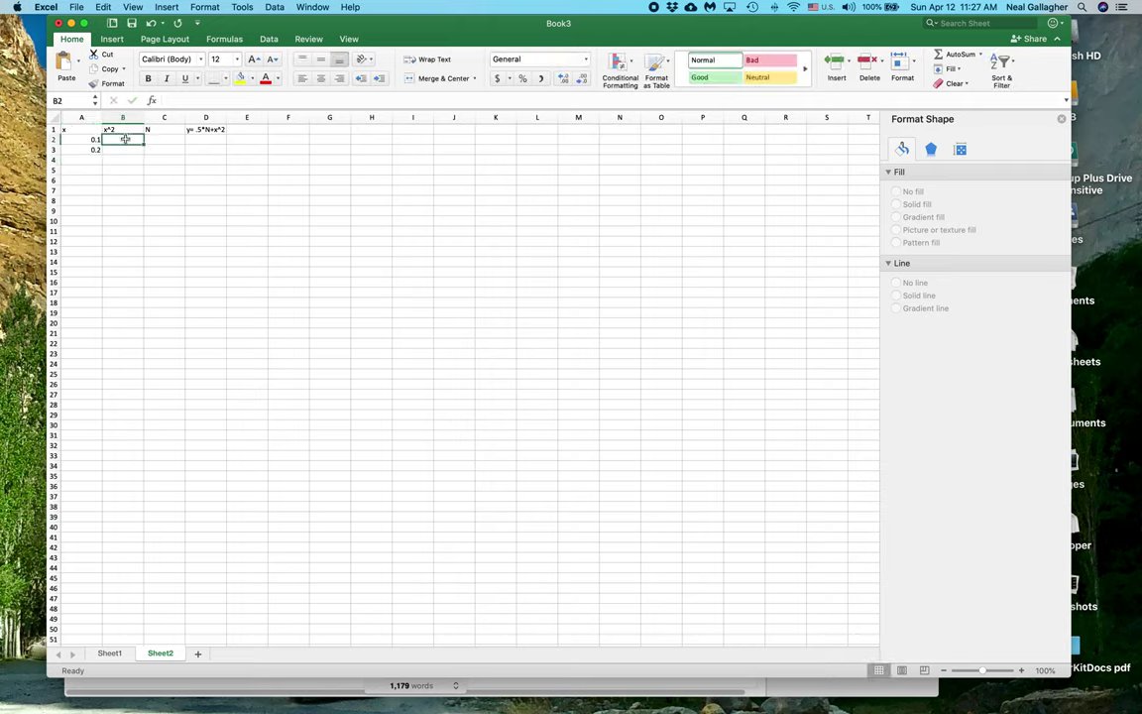
{"action": "type", "text": "="}
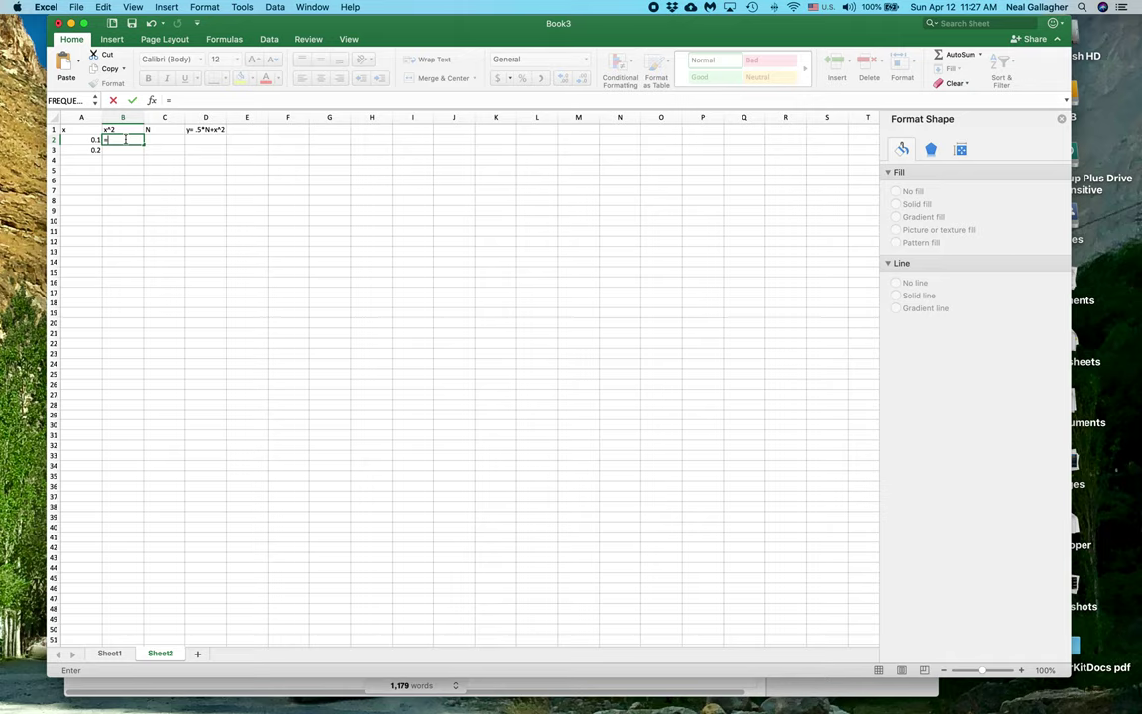
{"action": "left_click", "coordinate": [91, 139]}
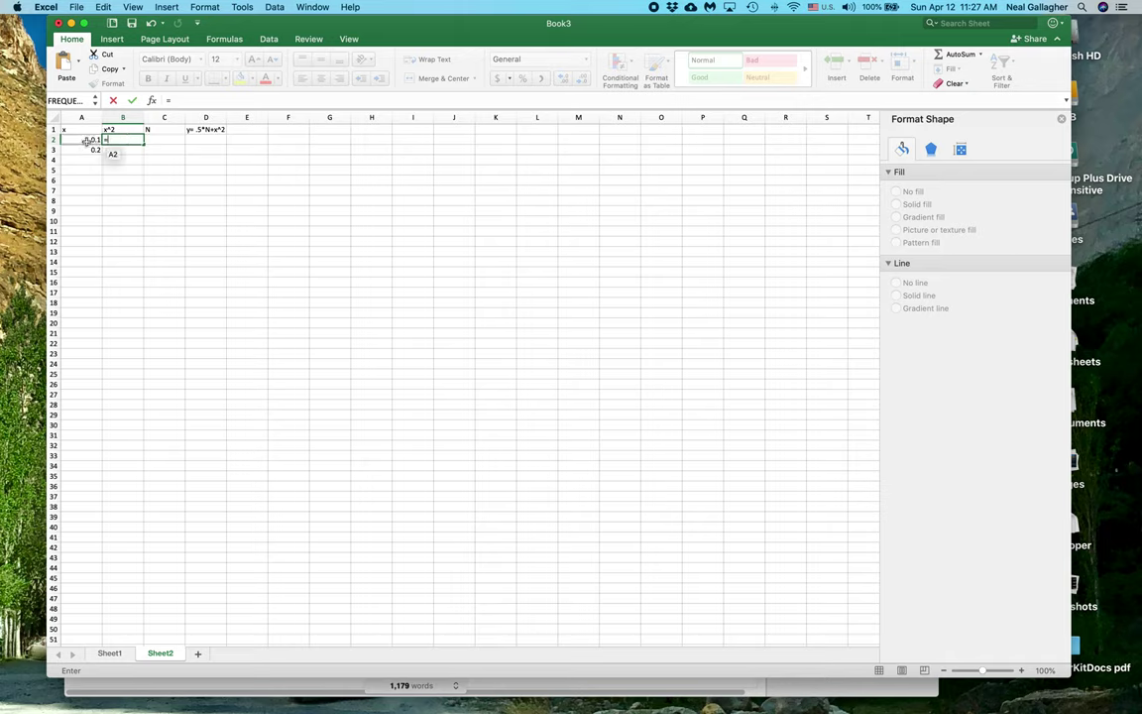
{"action": "left_click", "coordinate": [86, 140]}
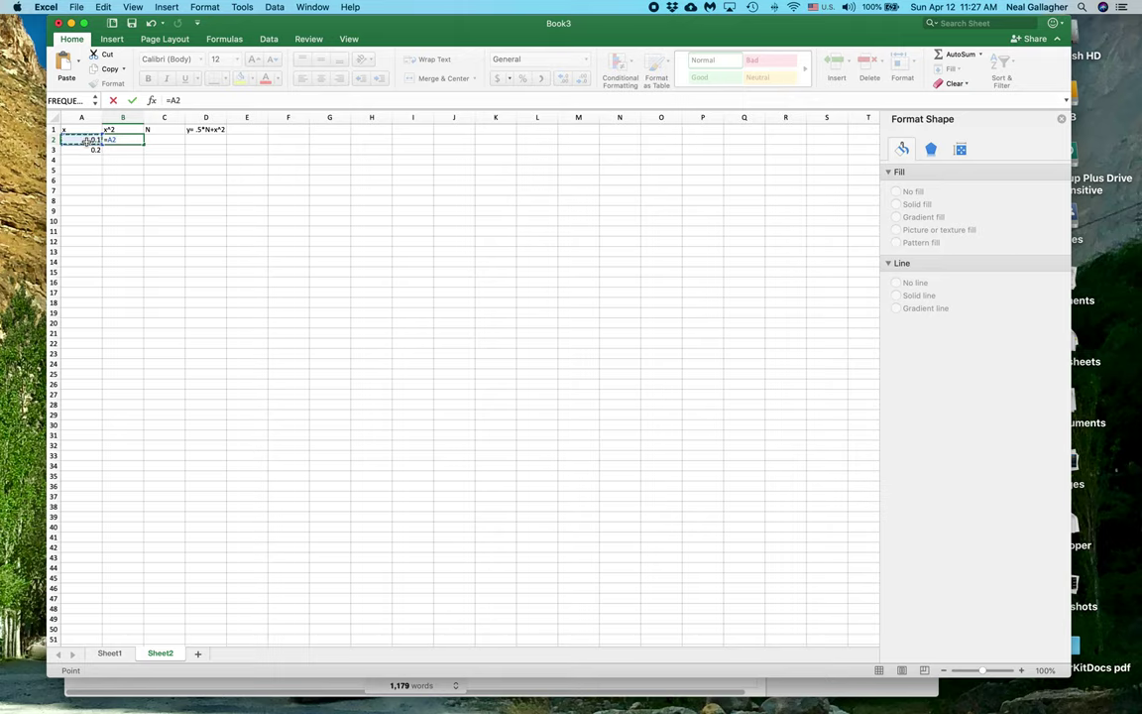
{"action": "type", "text": "*"}
{"action": "left_click", "coordinate": [87, 140]}
{"action": "left_click", "coordinate": [160, 141]}
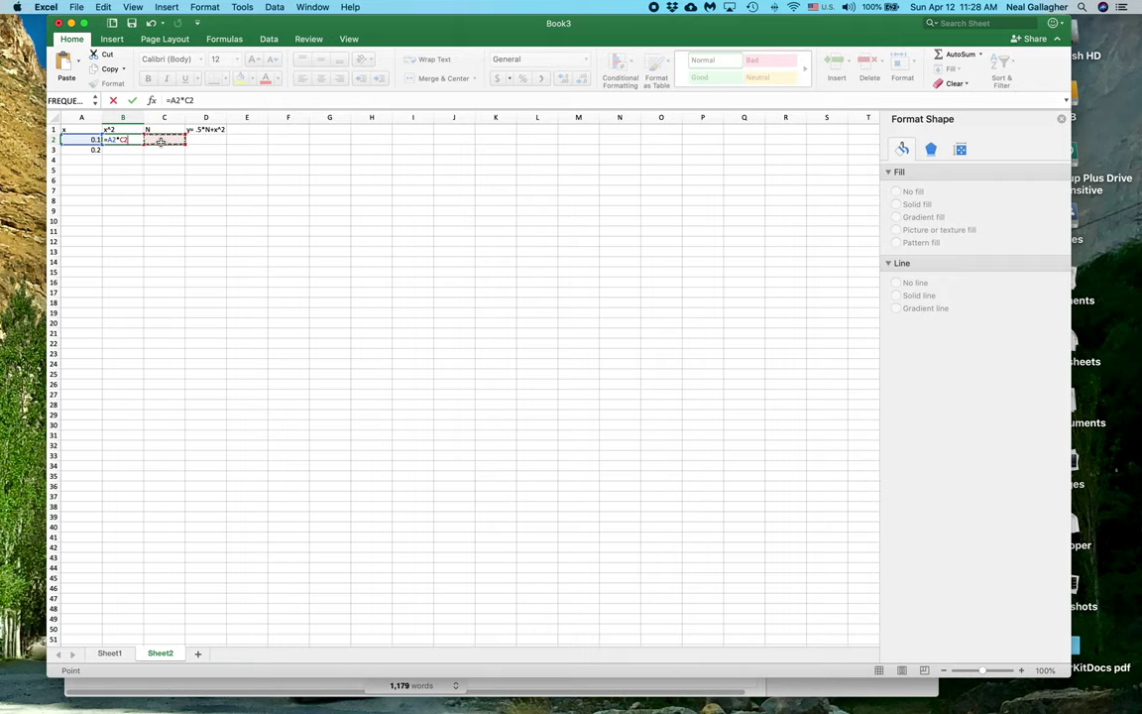
{"action": "type", "text": "r"}
{"action": "key", "text": "BackSpace"}
{"action": "key", "text": "Escape"}
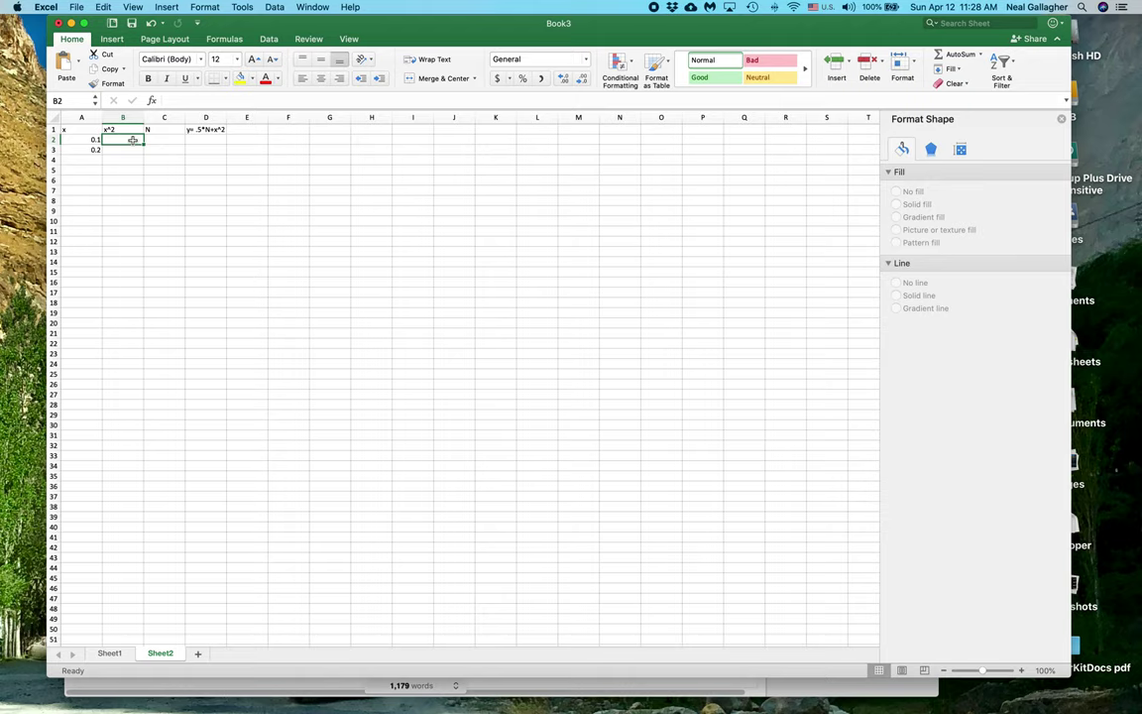
Enter =A2*A2 in B2 so it shows 0.01.
{"action": "type", "text": "="}
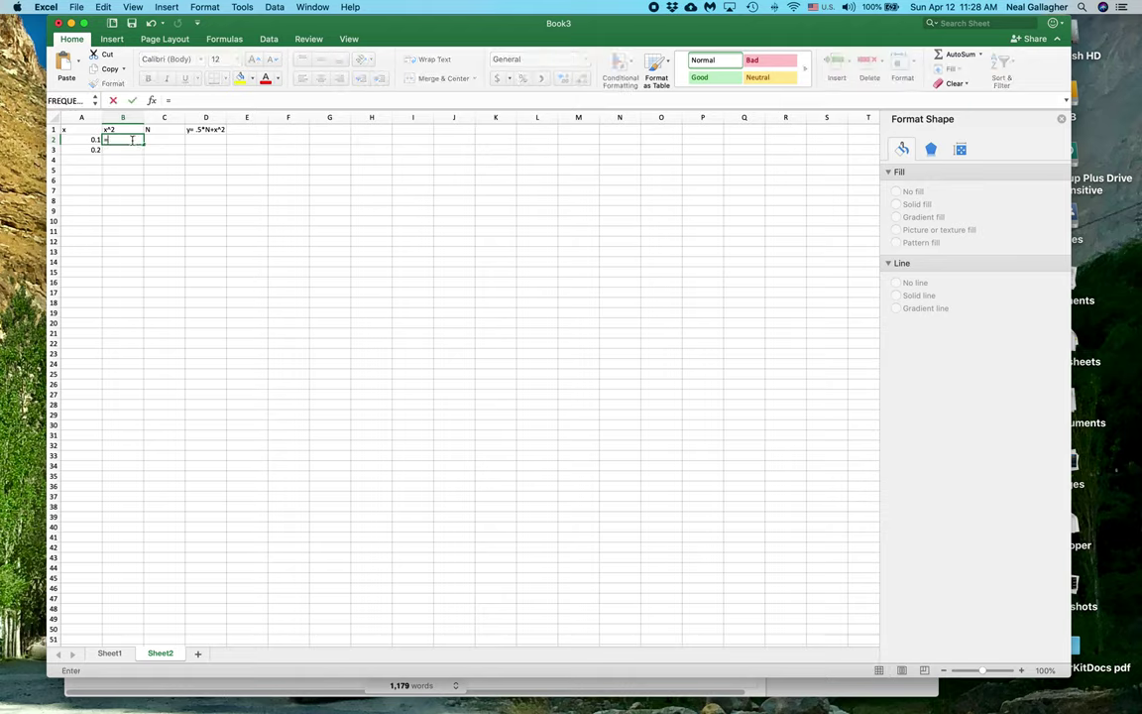
{"action": "left_click", "coordinate": [90, 140]}
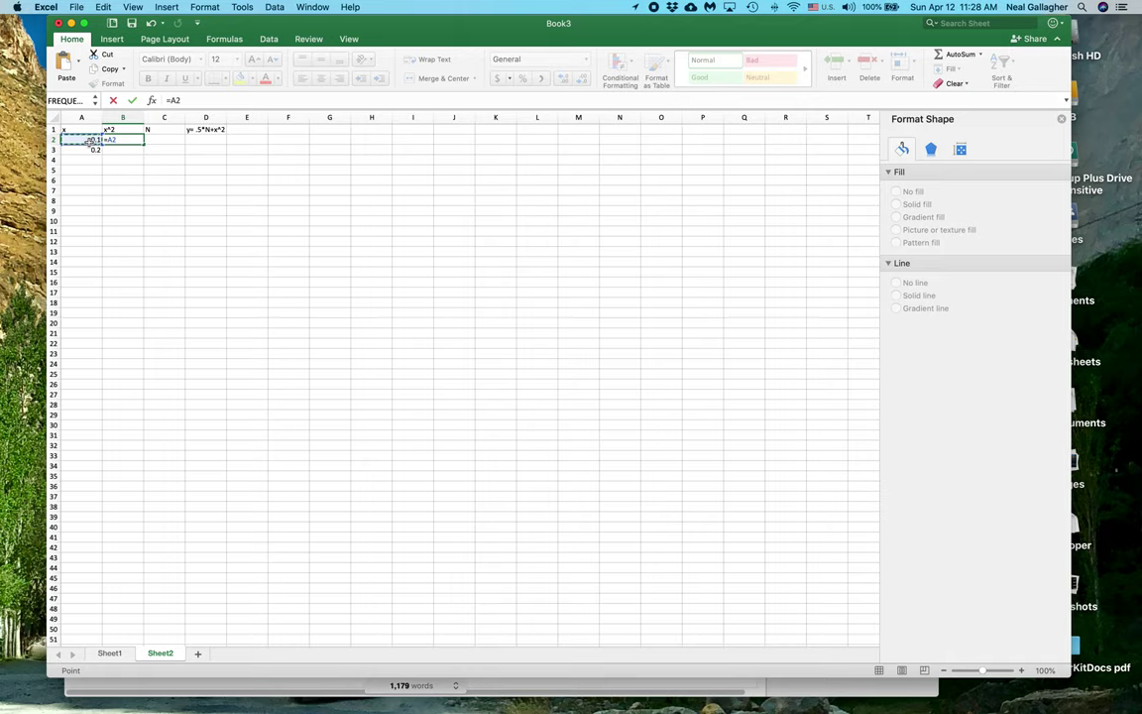
{"action": "type", "text": "*"}
{"action": "left_click", "coordinate": [79, 141]}
{"action": "key", "text": "Return"}
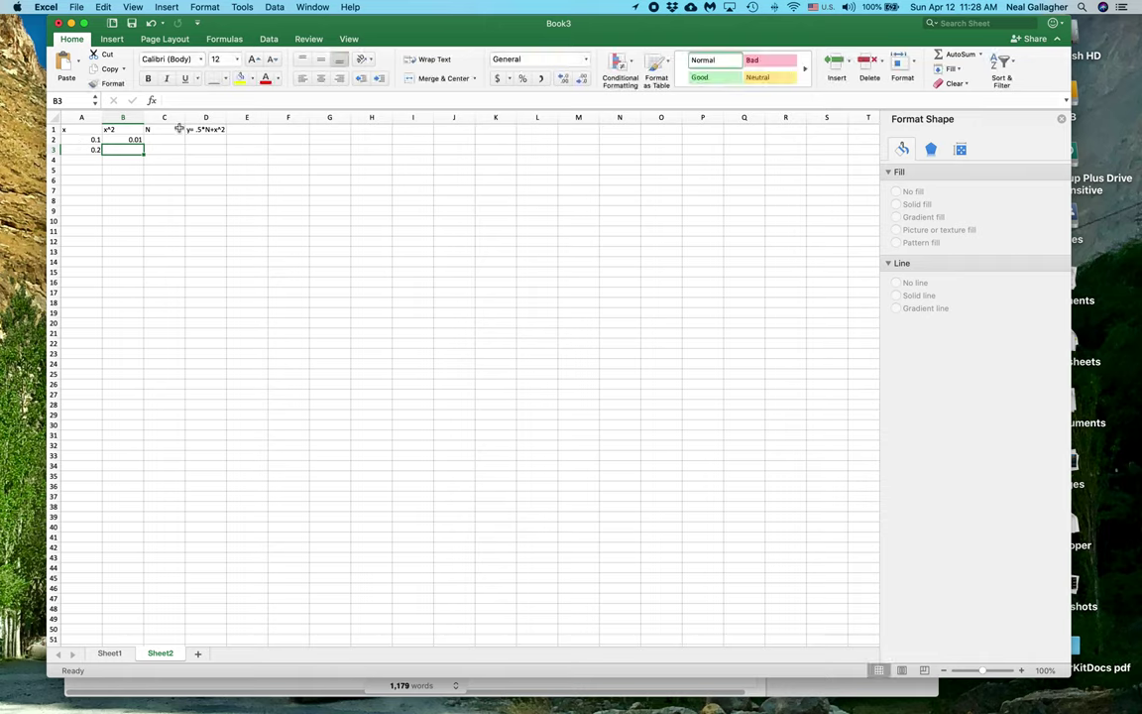
Enter the noise formula =RAND()-.5 in C2.
{"action": "left_click", "coordinate": [178, 140]}
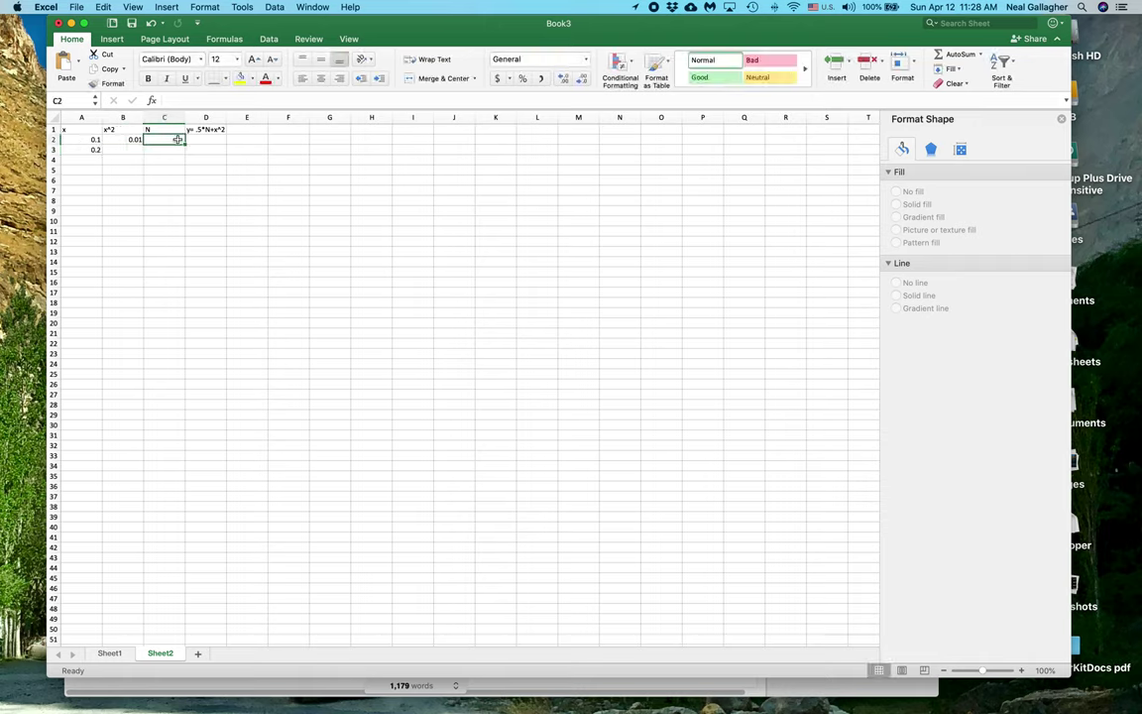
{"action": "type", "text": "="}
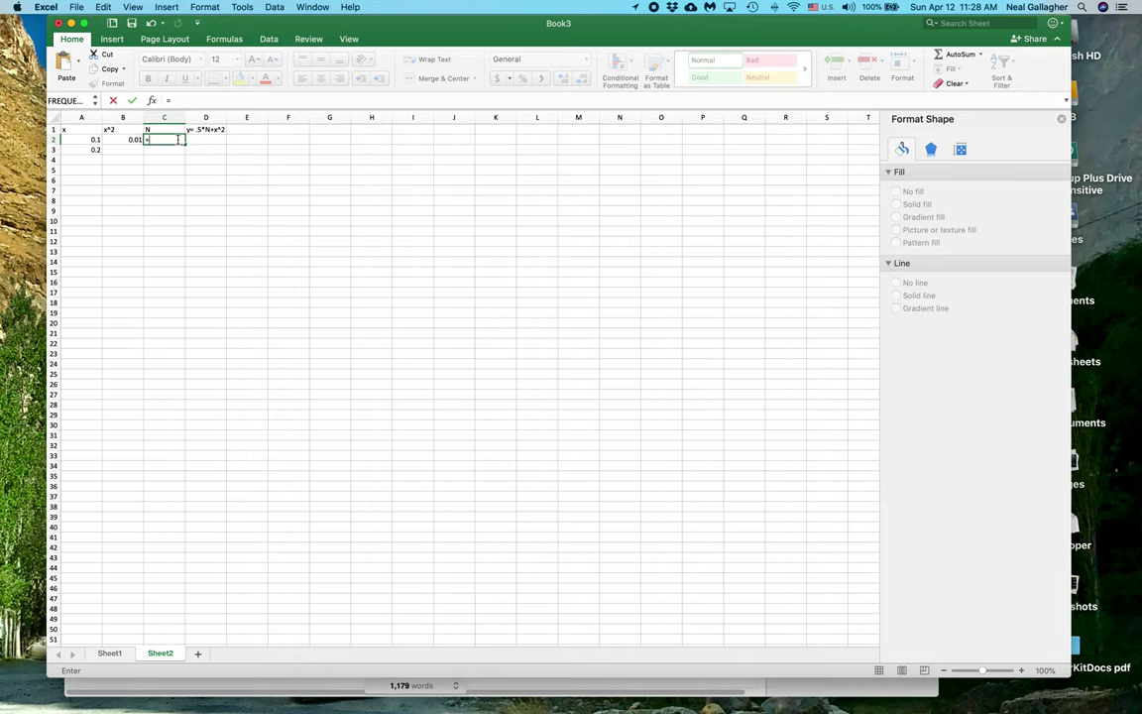
{"action": "type", "text": "ran"}
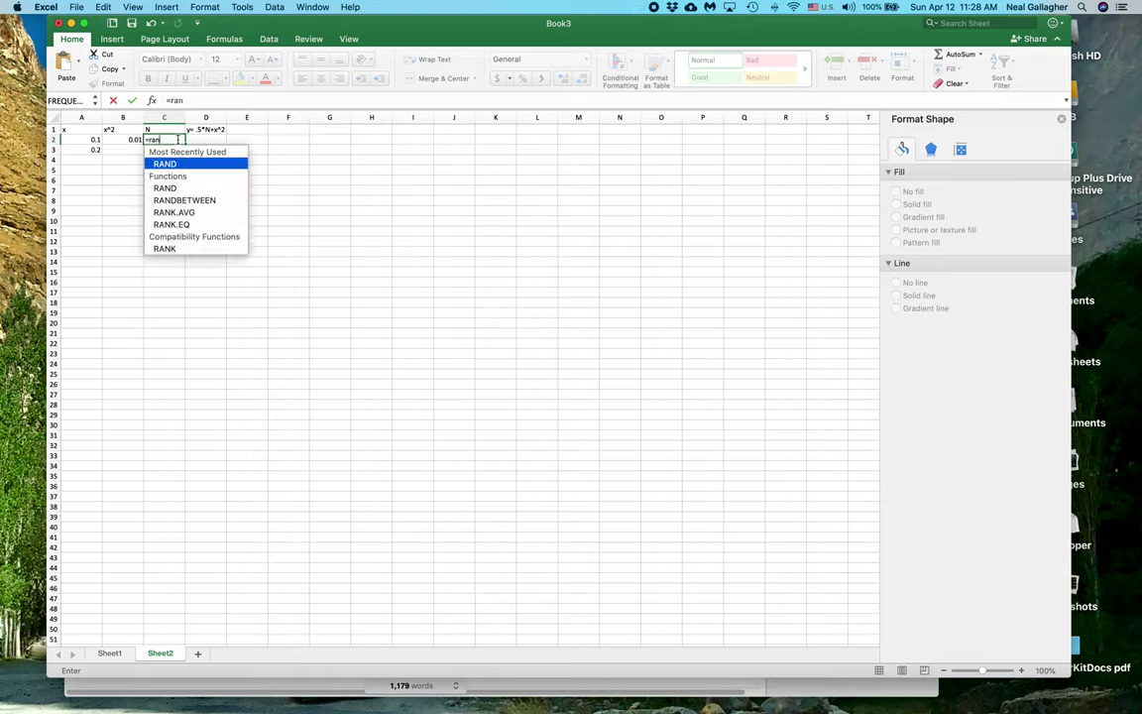
{"action": "type", "text": "d"}
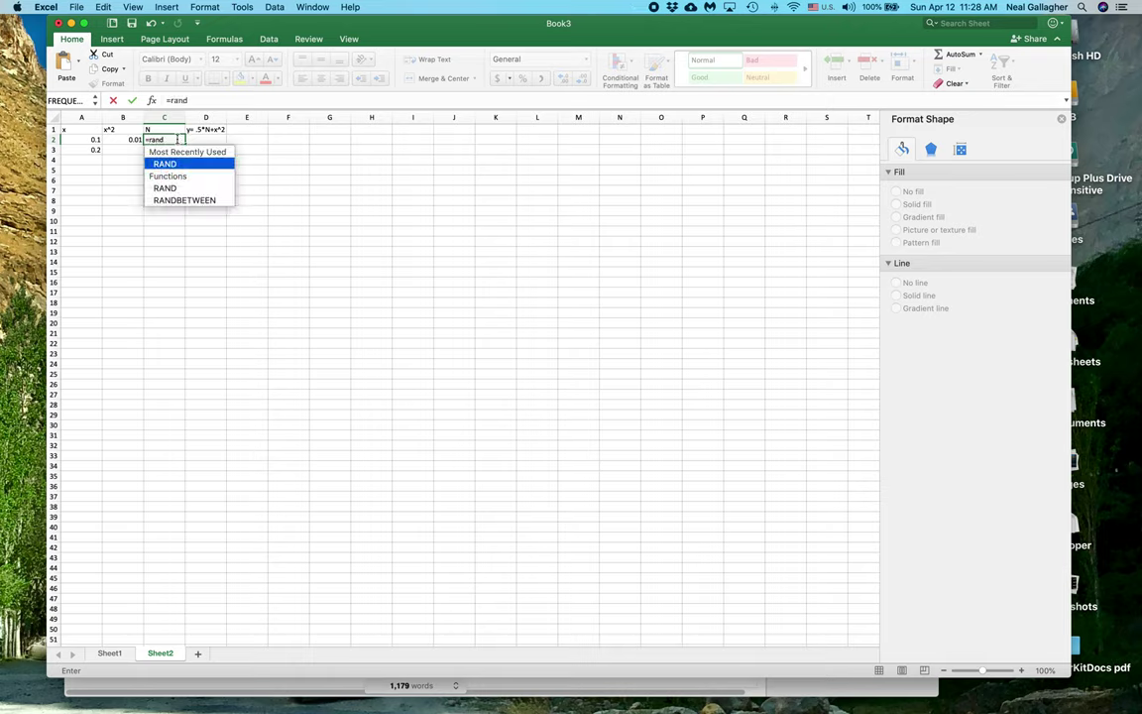
{"action": "double_click", "coordinate": [165, 187]}
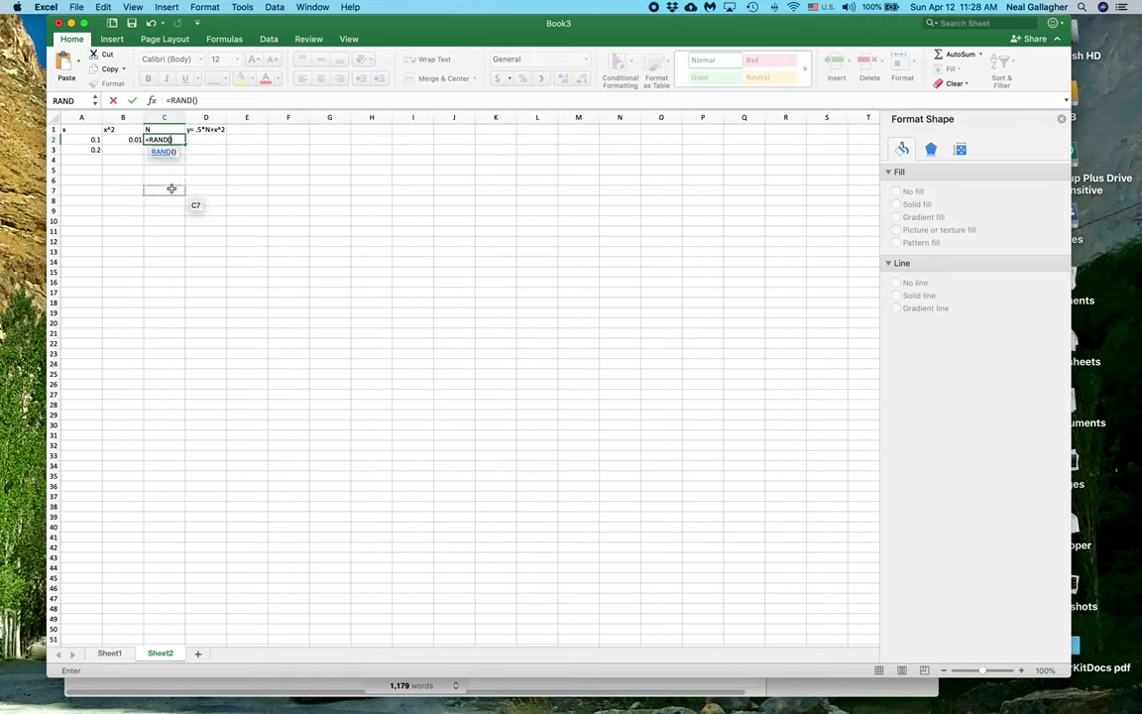
{"action": "left_click", "coordinate": [179, 140]}
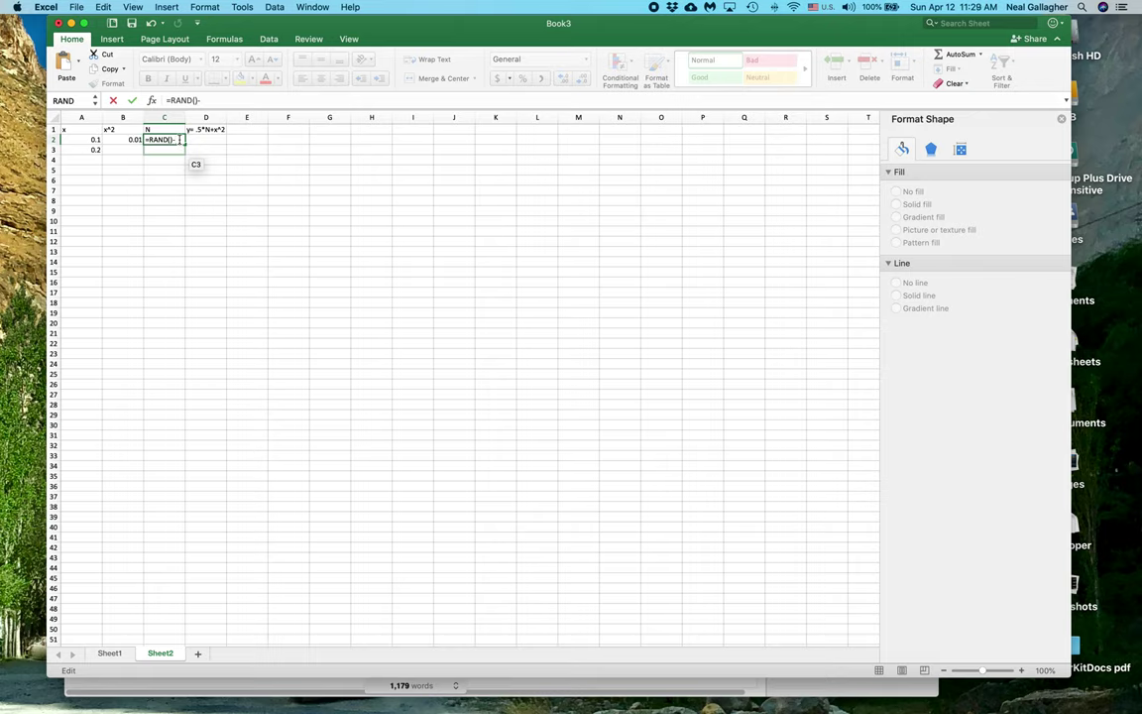
{"action": "type", "text": "-.5"}
{"action": "key", "text": "Return"}
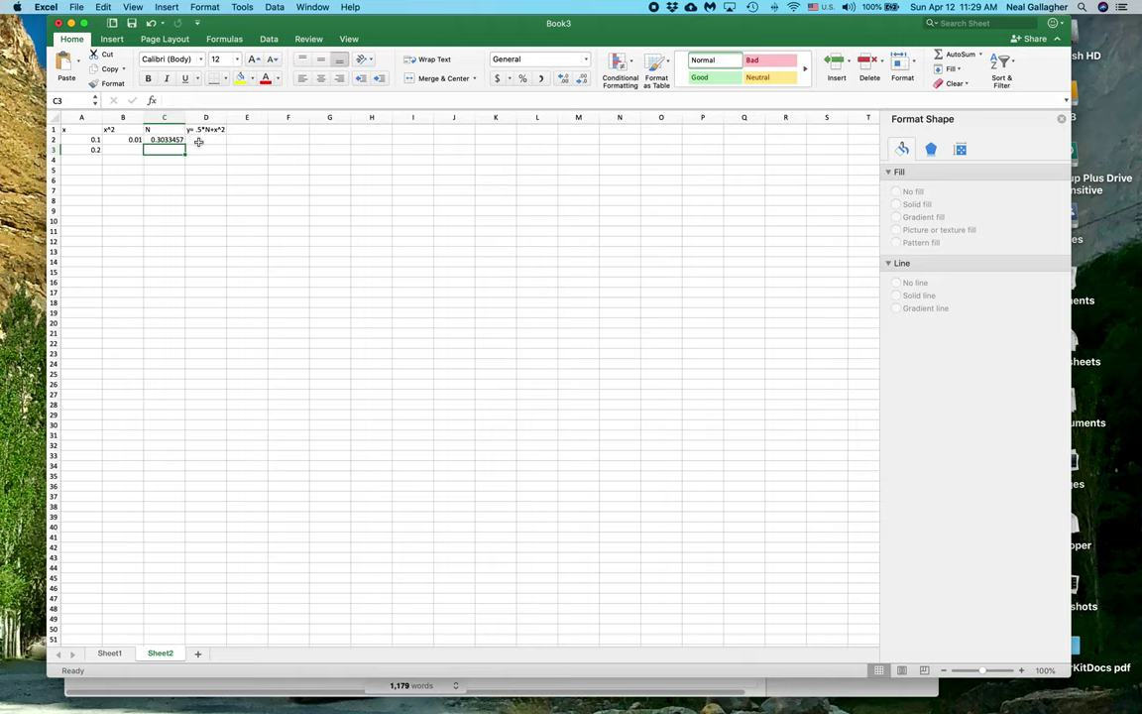
Edit the D1 header to 'y= N+x^2' by removing the .5 coefficient.
{"action": "left_click", "coordinate": [203, 130]}
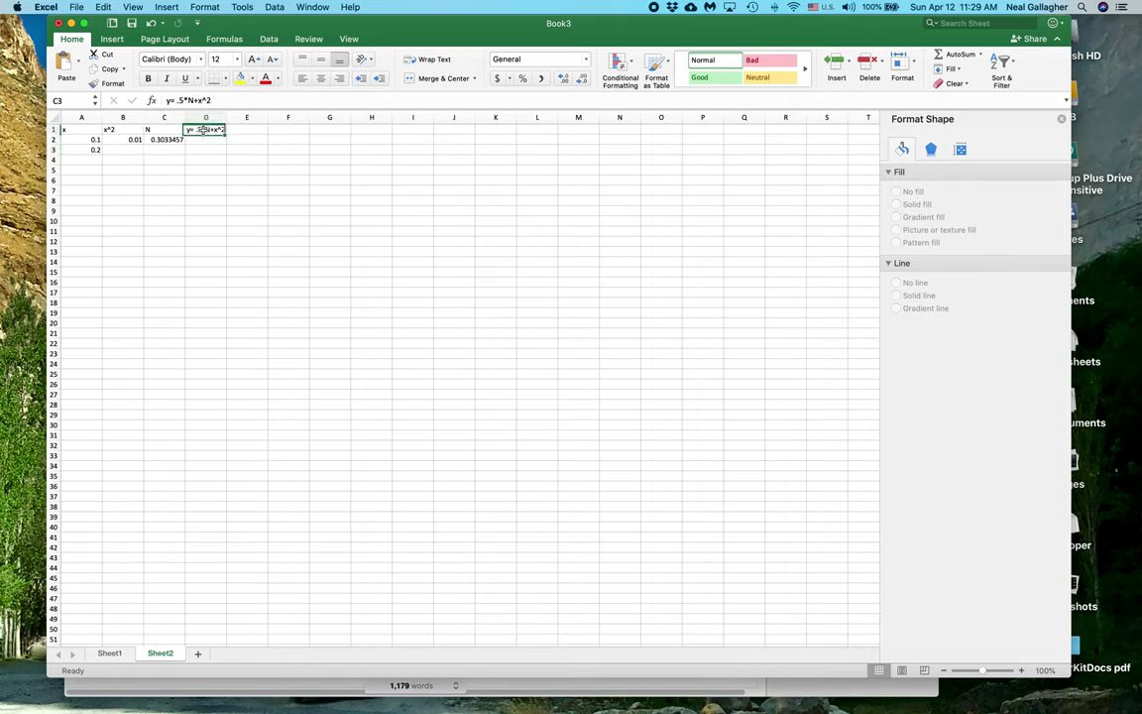
{"action": "double_click", "coordinate": [198, 129]}
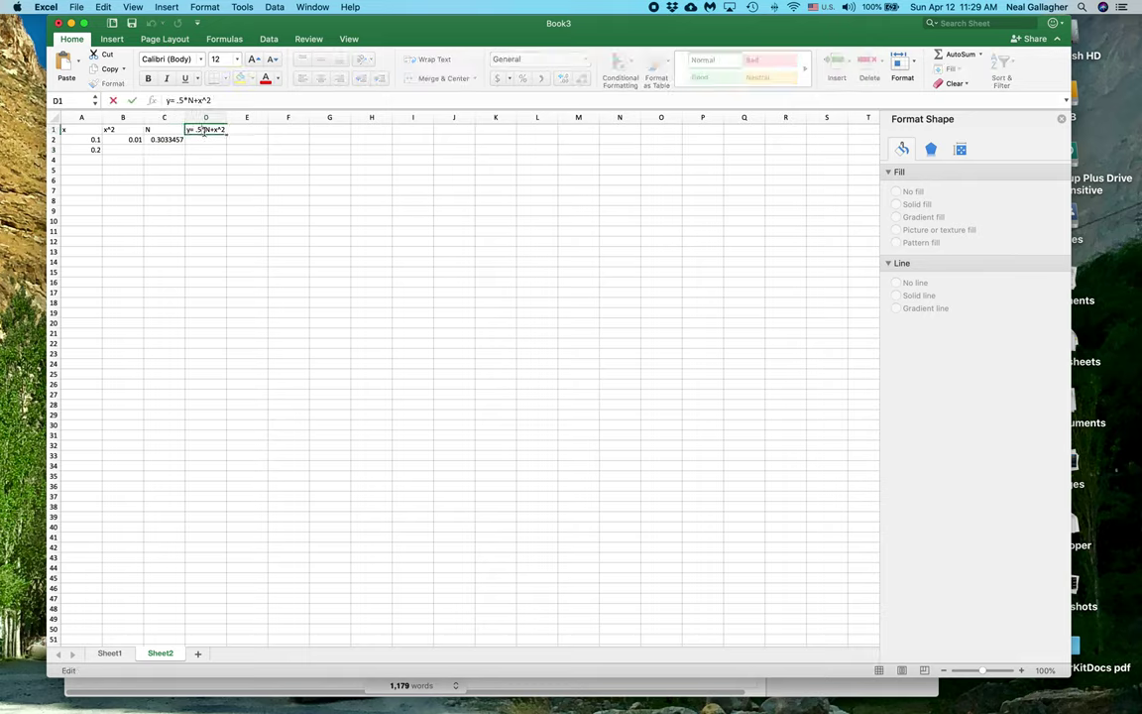
{"action": "left_click", "coordinate": [198, 130]}
{"action": "key", "text": "BackSpace"}
{"action": "key", "text": "BackSpace"}
{"action": "key", "text": "BackSpace"}
Enter the y formula =B2+C2 in D2.
{"action": "left_click", "coordinate": [209, 141]}
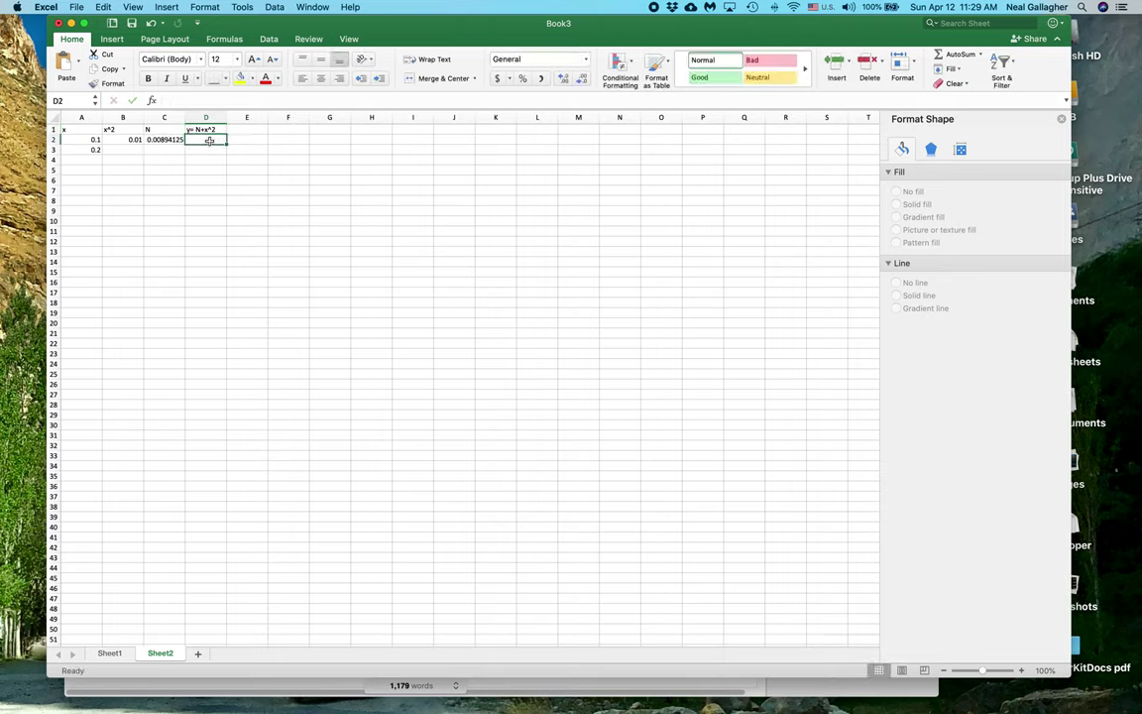
{"action": "type", "text": "="}
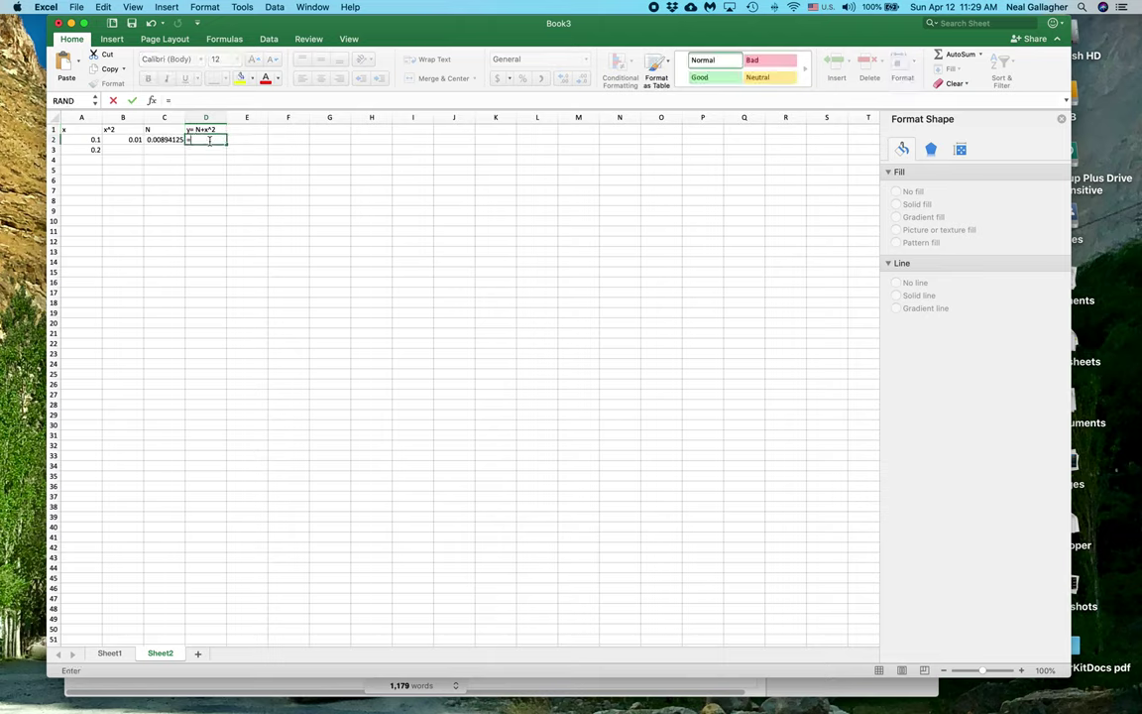
{"action": "left_click", "coordinate": [132, 140]}
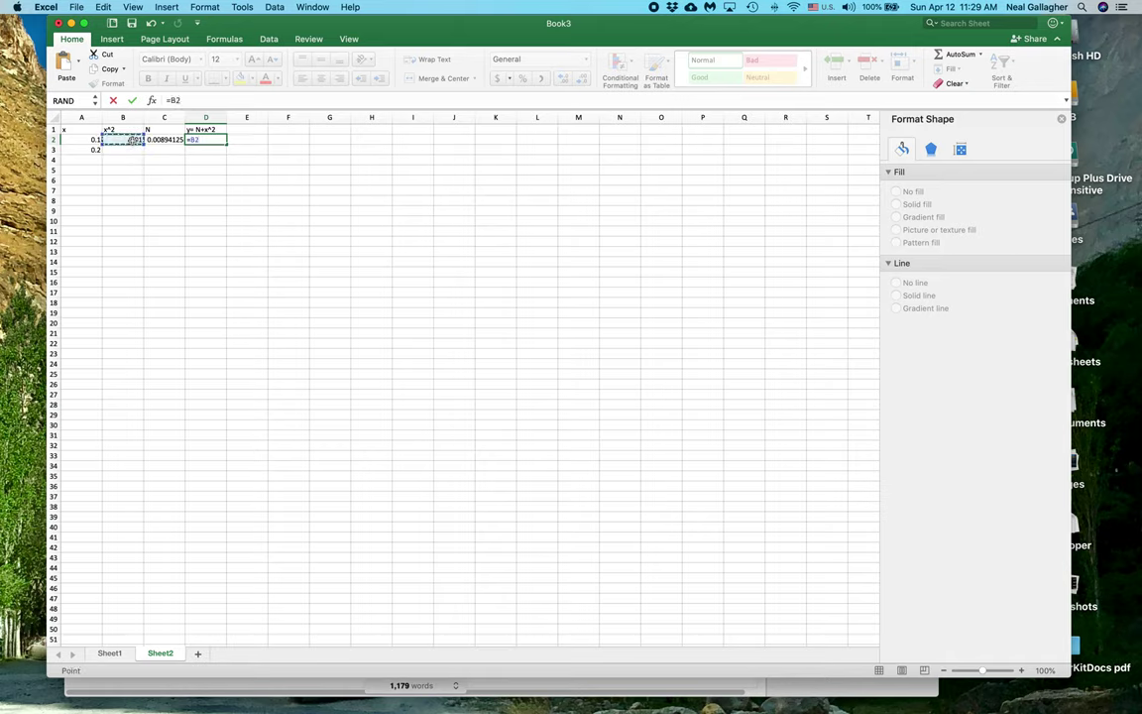
{"action": "type", "text": "+"}
{"action": "left_click", "coordinate": [165, 139]}
{"action": "key", "text": "Return"}
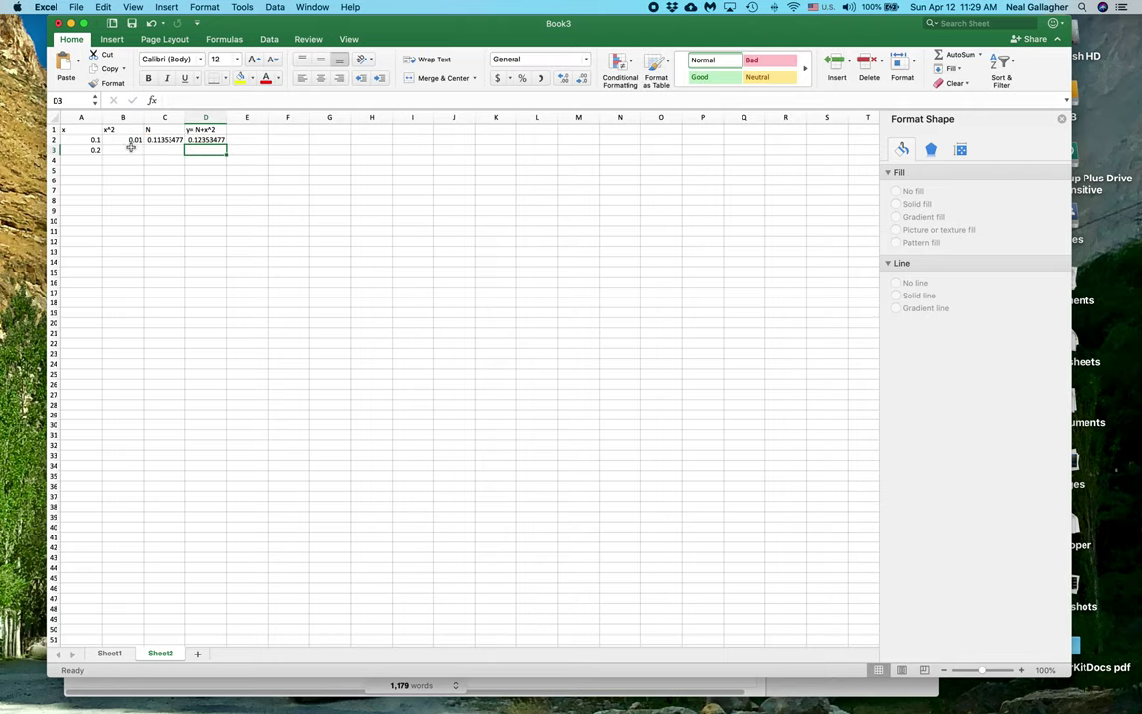
Fill B2:D2 into row 3, then fill A2:D3 down to row 31 (x = 3).
{"action": "left_click", "coordinate": [123, 139]}
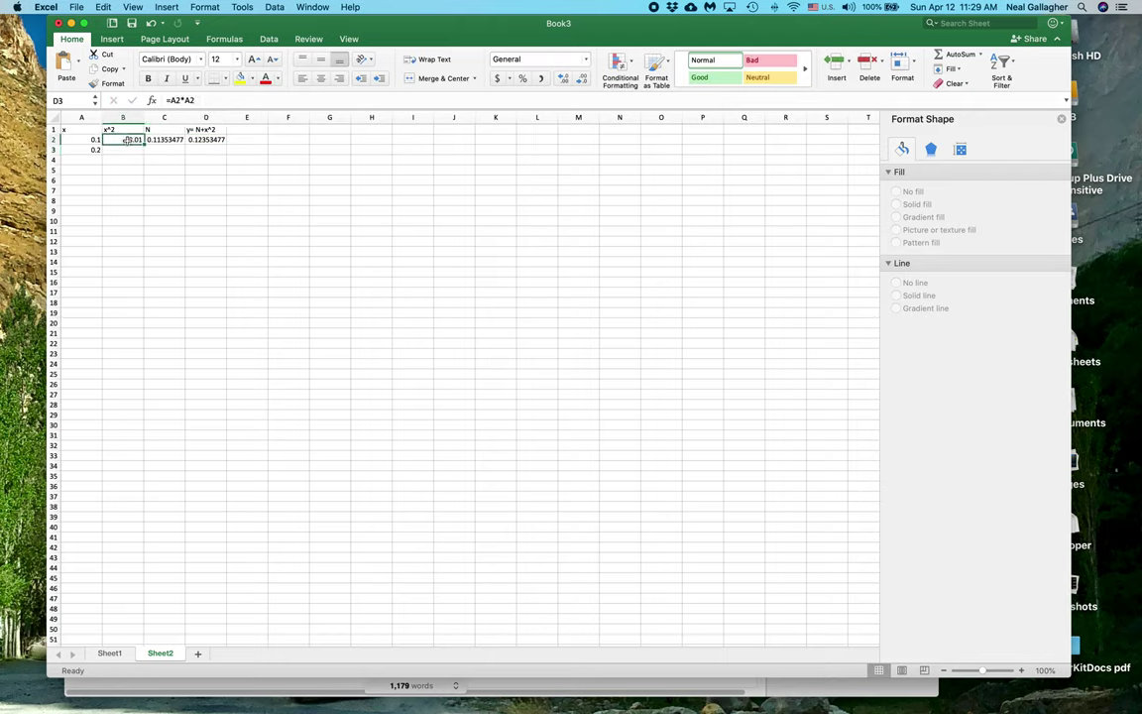
{"action": "left_click", "coordinate": [210, 140], "text": "shift"}
{"action": "left_click_drag", "start_coordinate": [227, 145], "coordinate": [225, 154]}
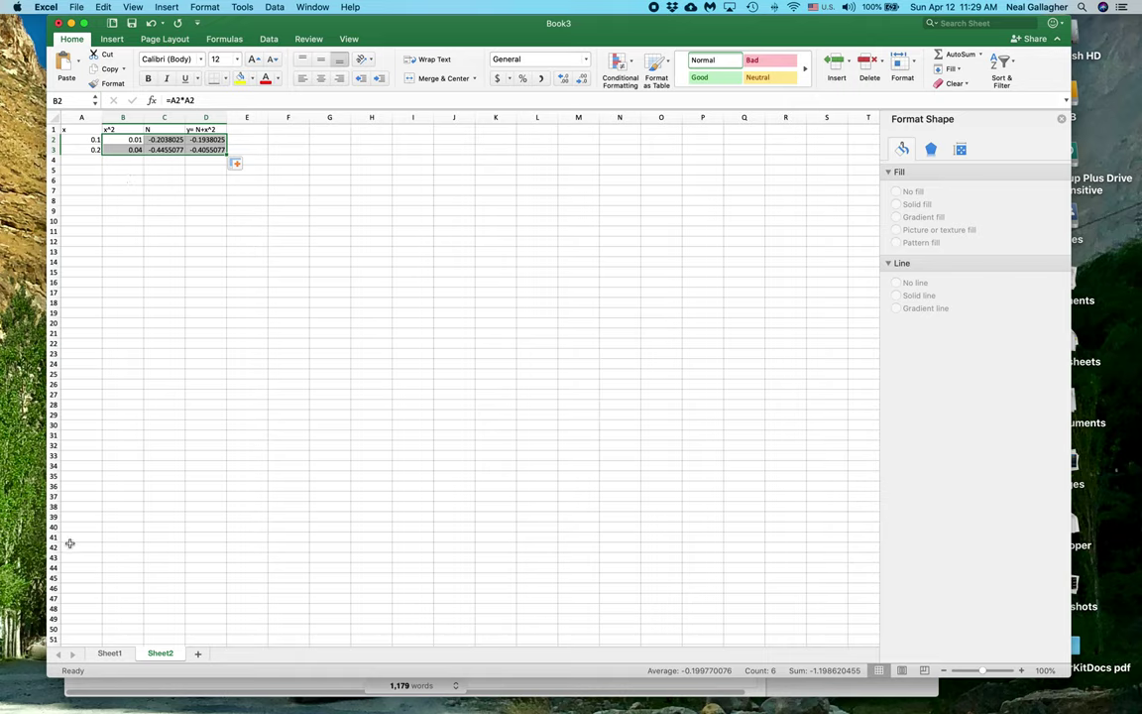
{"action": "left_click", "coordinate": [82, 138]}
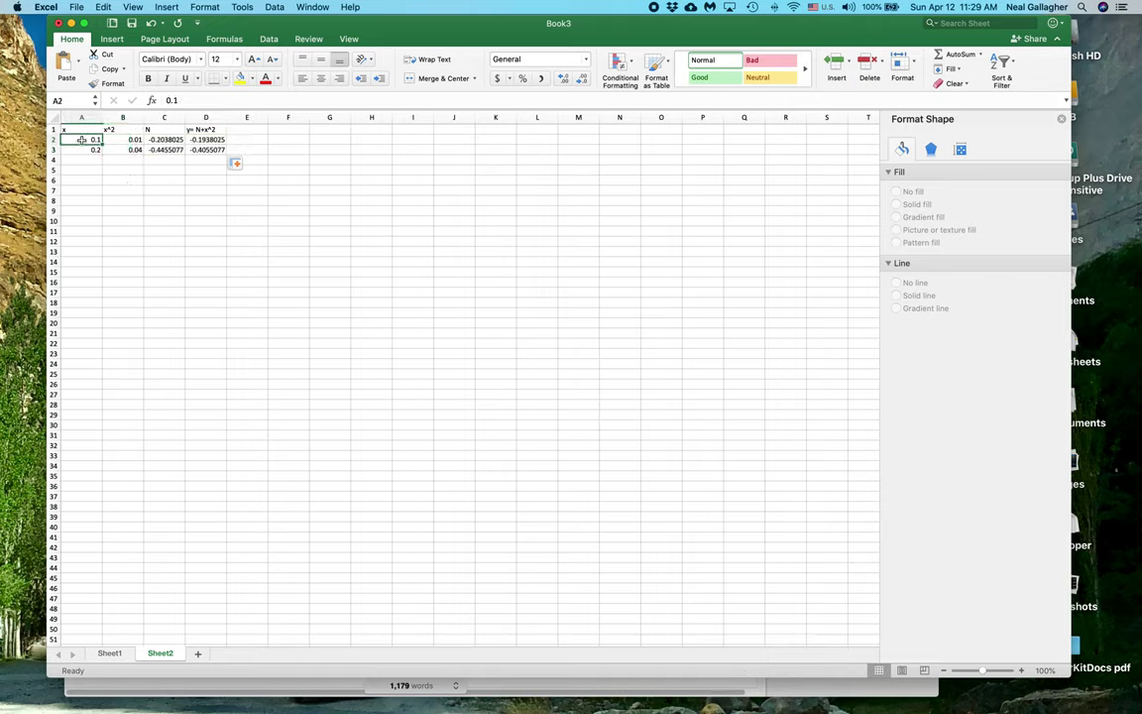
{"action": "left_click", "coordinate": [208, 150], "text": "shift"}
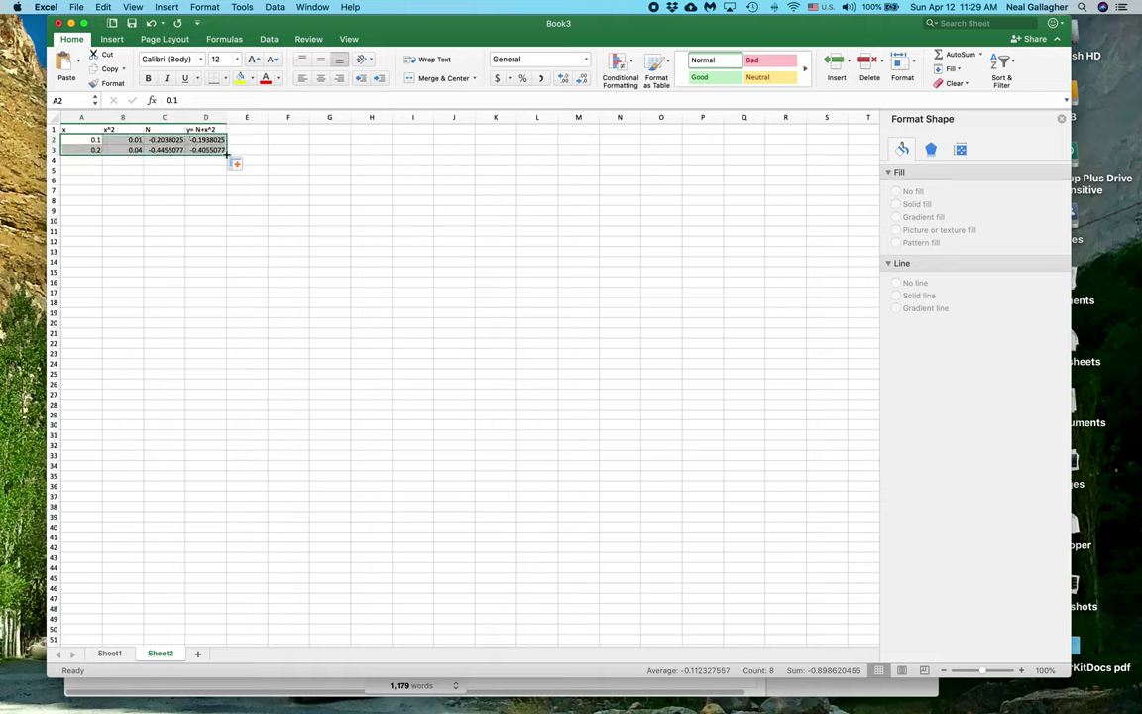
{"action": "left_click_drag", "start_coordinate": [227, 154], "coordinate": [201, 466]}
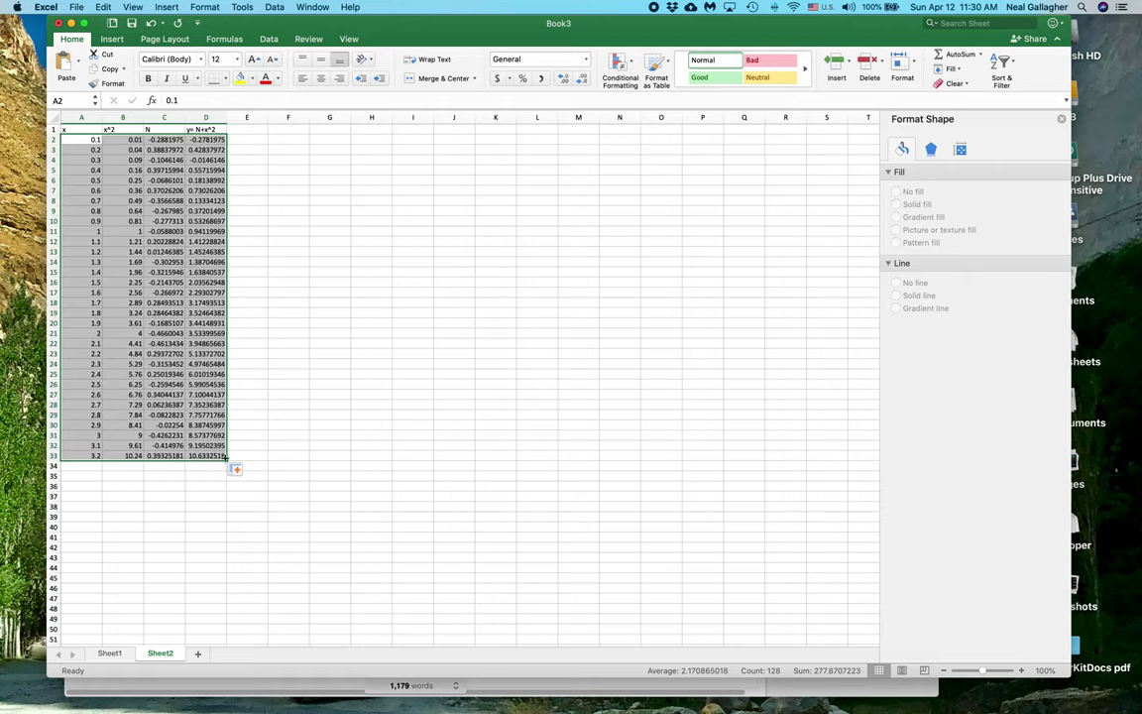
{"action": "mouse_move", "coordinate": [228, 459]}
{"action": "left_mouse_down"}
{"action": "mouse_move", "coordinate": [227, 406]}
{"action": "mouse_move", "coordinate": [227, 439]}
{"action": "left_mouse_up"}
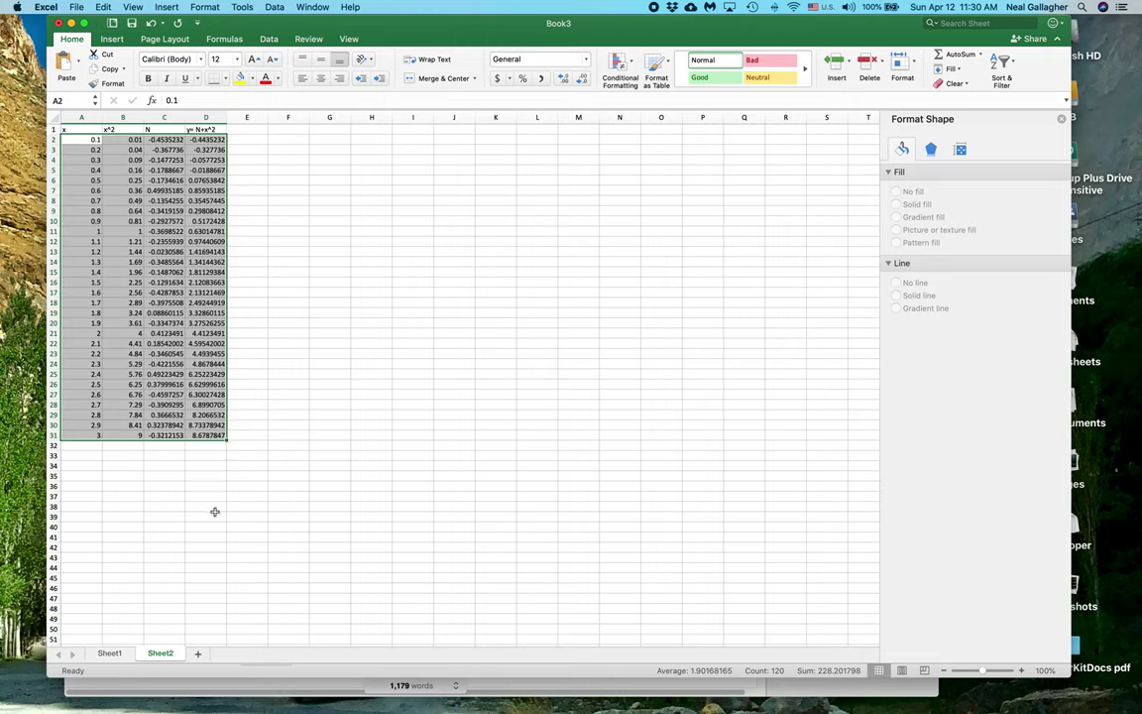
{"action": "left_click_drag", "start_coordinate": [250, 147], "coordinate": [277, 148]}
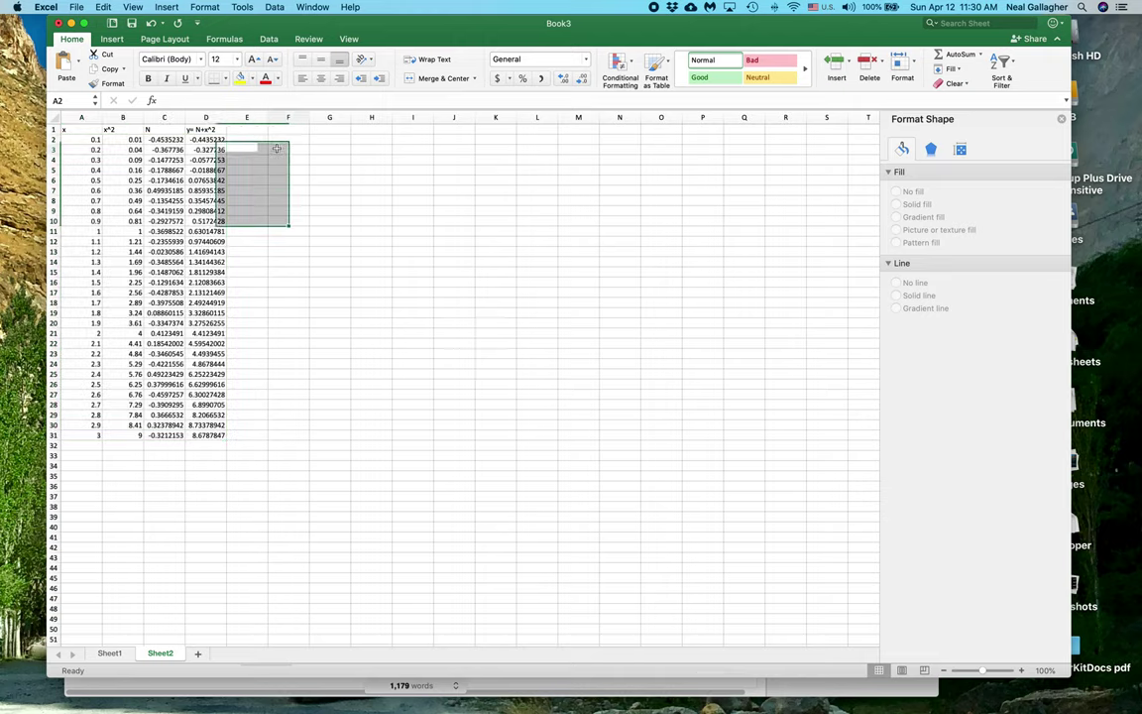
Select the y values from D2 through D31.
{"action": "left_click", "coordinate": [276, 148]}
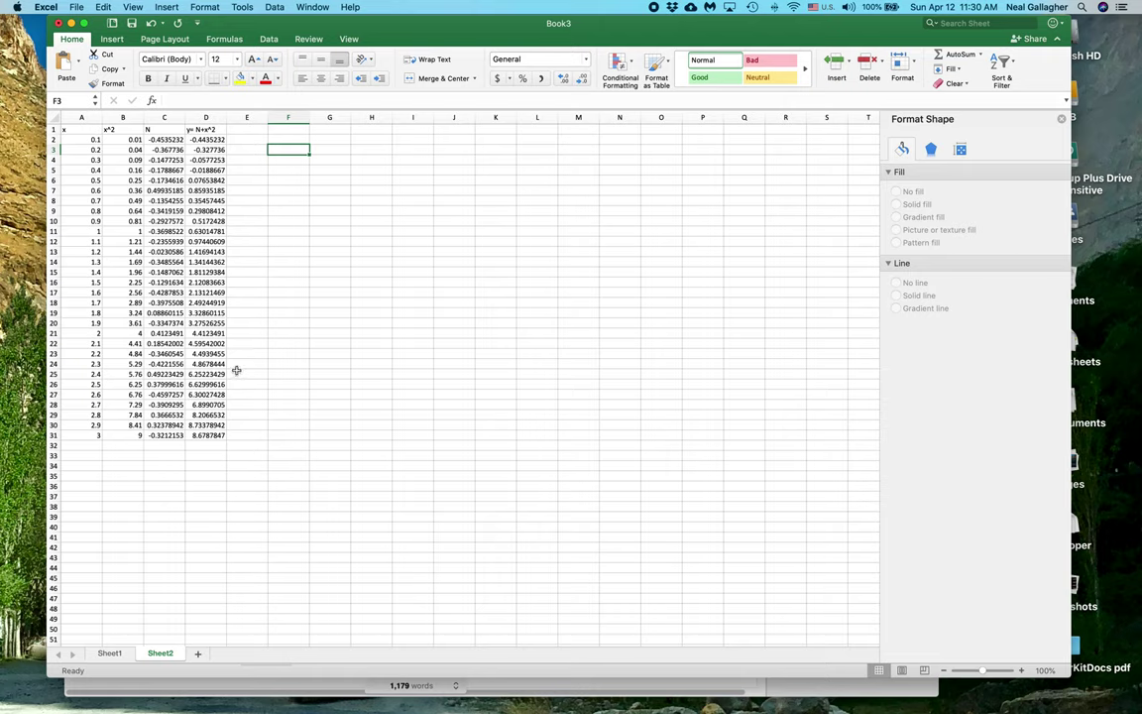
{"action": "left_click", "coordinate": [211, 141]}
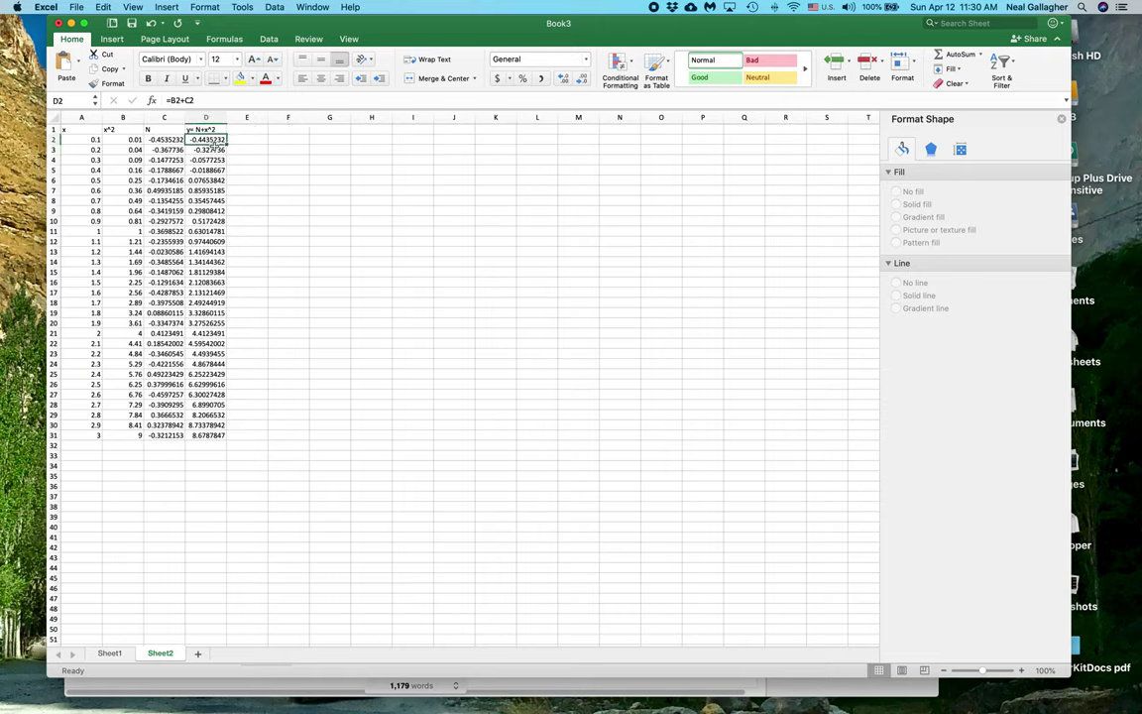
{"action": "left_click", "coordinate": [218, 435], "text": "shift"}
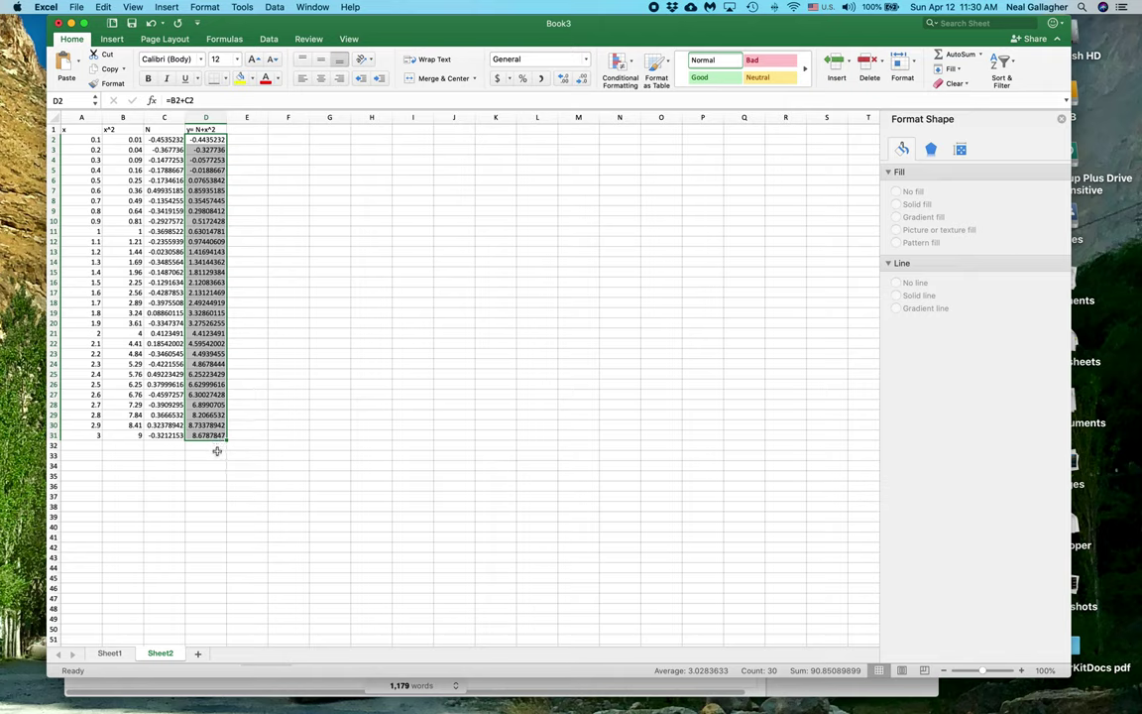
Insert a Scatter with Smooth Lines and Markers chart, enlarge it and move it beside the table.
{"action": "left_click", "coordinate": [111, 39]}
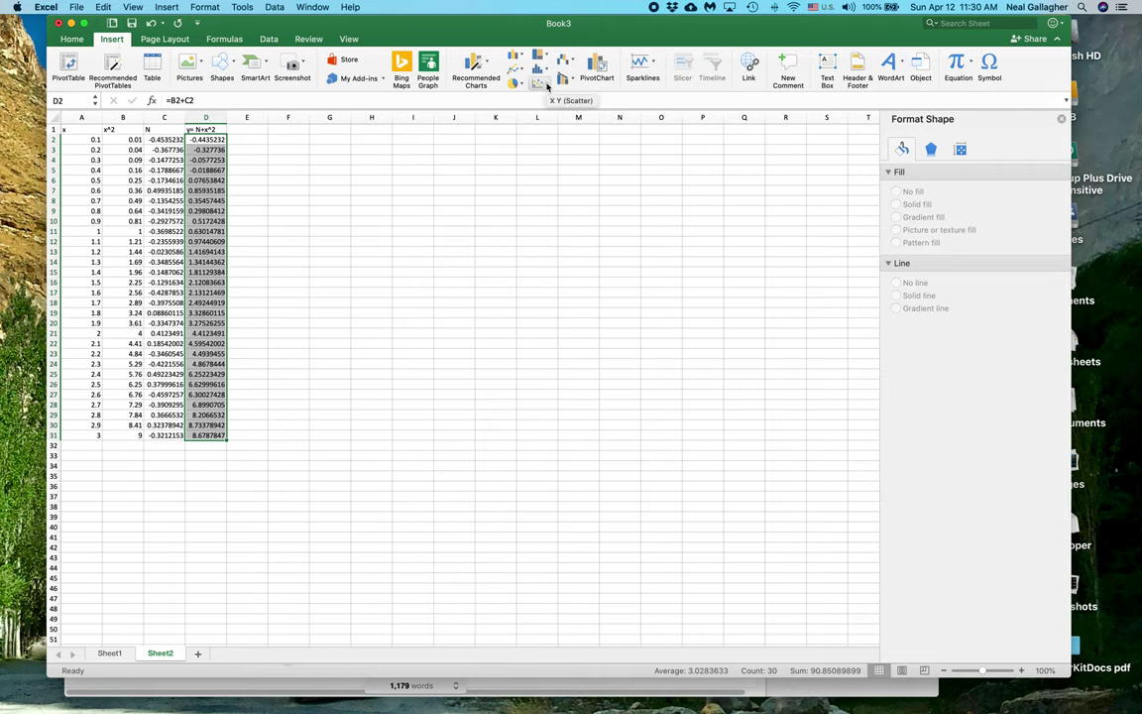
{"action": "left_click", "coordinate": [539, 83]}
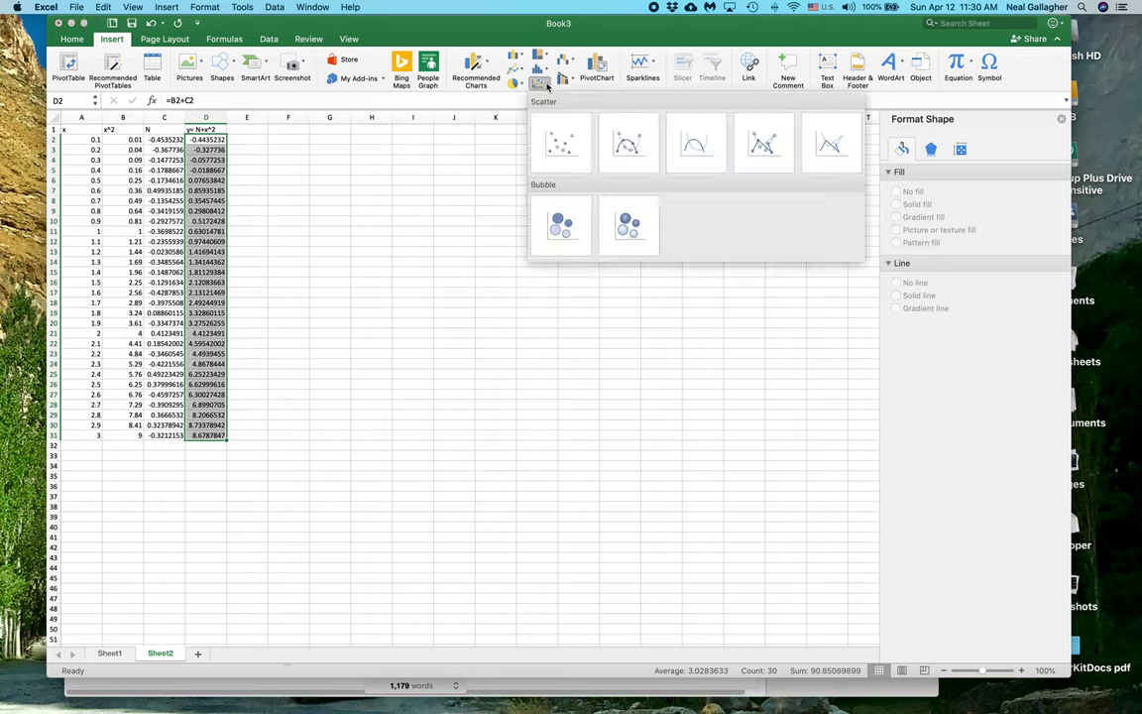
{"action": "left_click", "coordinate": [640, 150]}
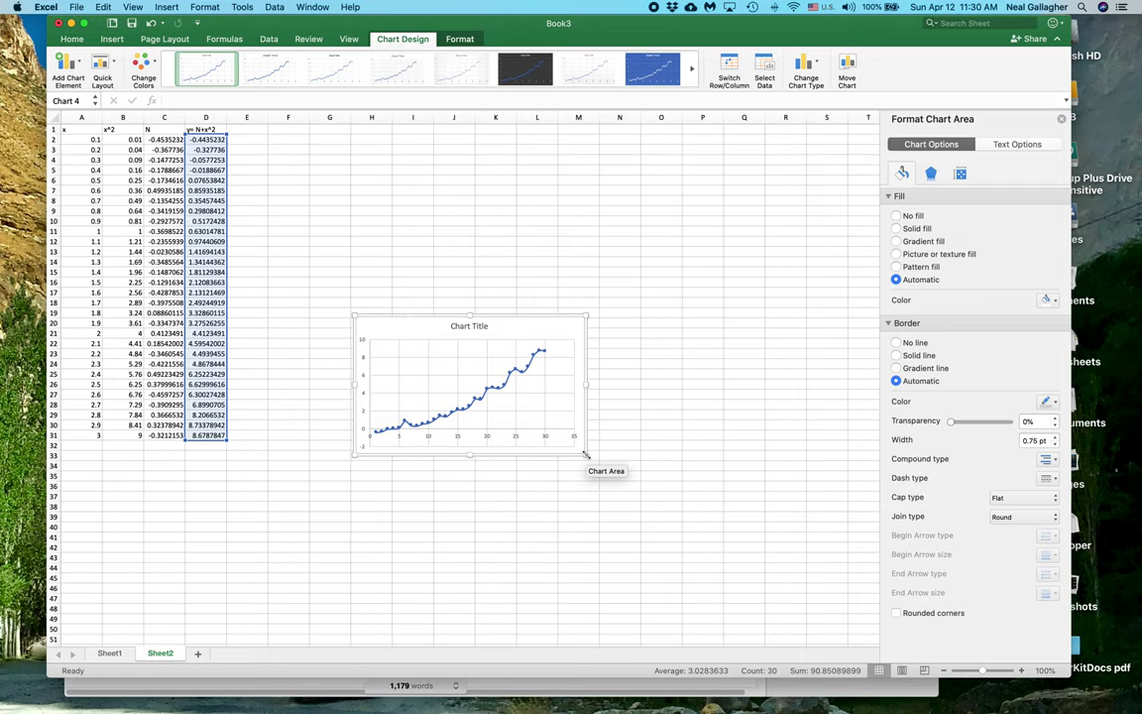
{"action": "left_click_drag", "start_coordinate": [587, 446], "coordinate": [787, 599]}
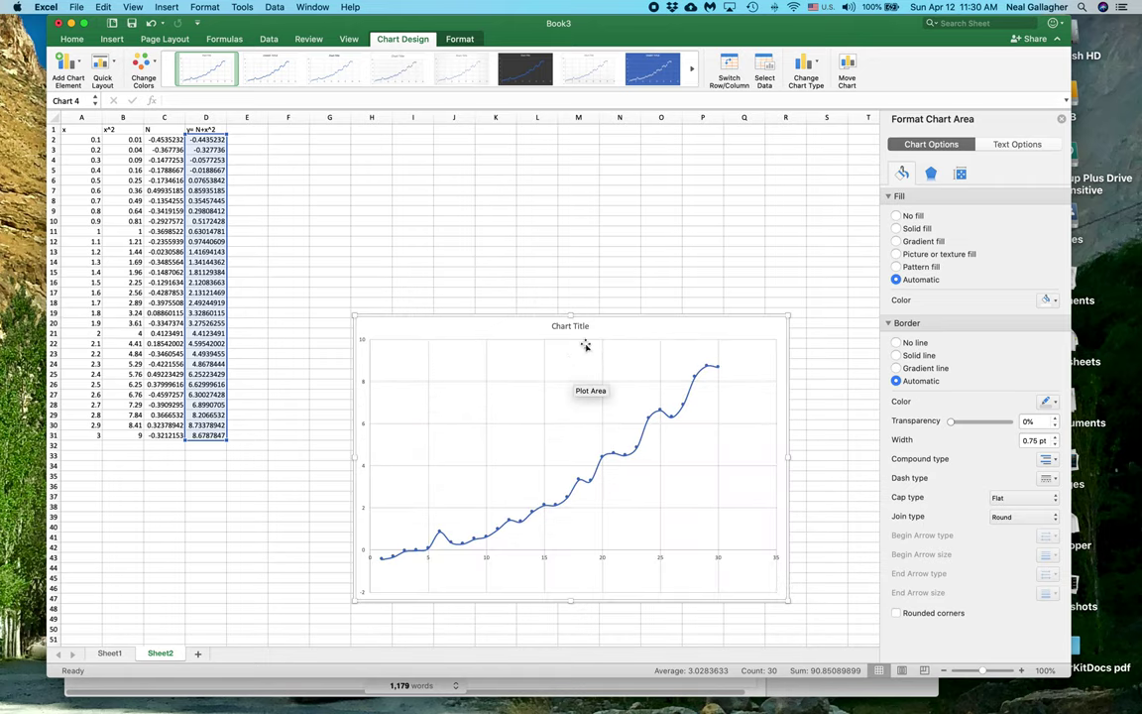
{"action": "left_click_drag", "start_coordinate": [553, 298], "coordinate": [540, 156]}
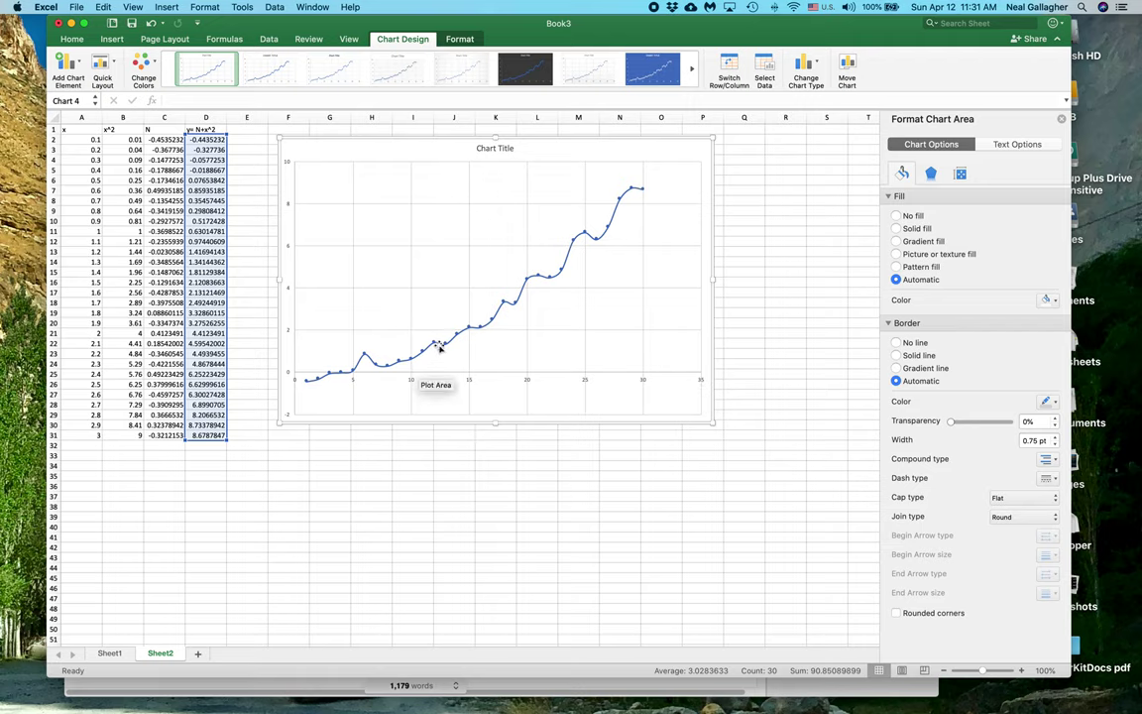
In Select Data, name the series 'Noisy Data' and set its X values to A2:A31.
{"action": "right_click", "coordinate": [458, 280]}
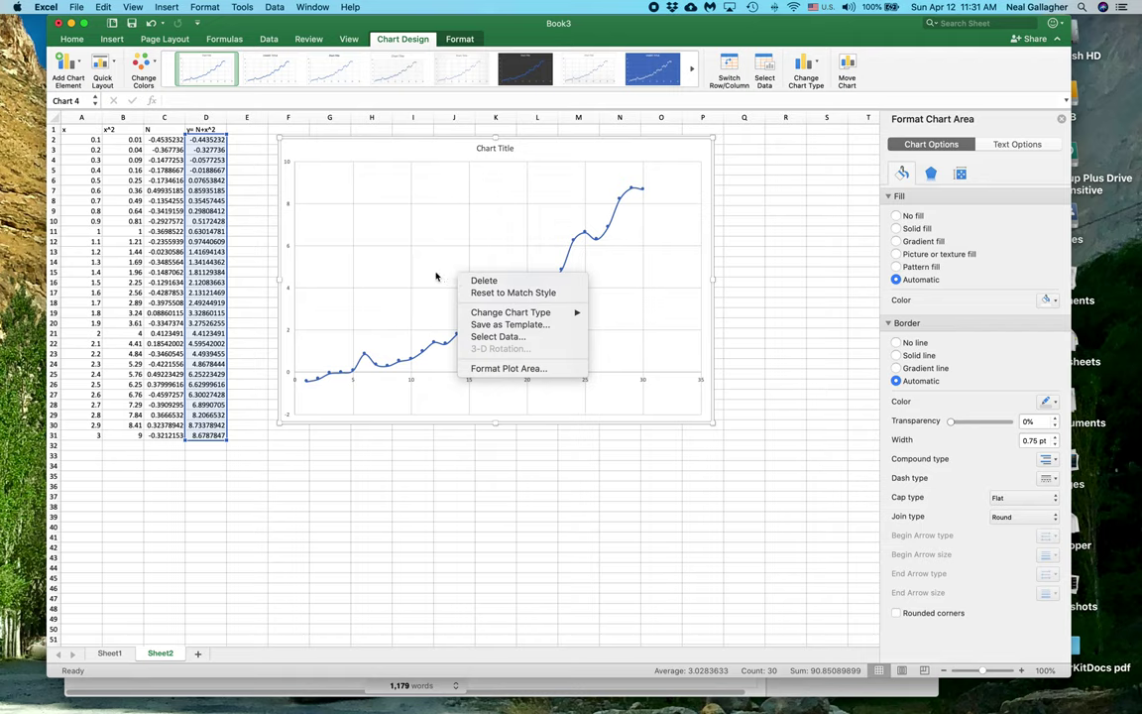
{"action": "left_click", "coordinate": [436, 272]}
{"action": "right_click", "coordinate": [436, 267]}
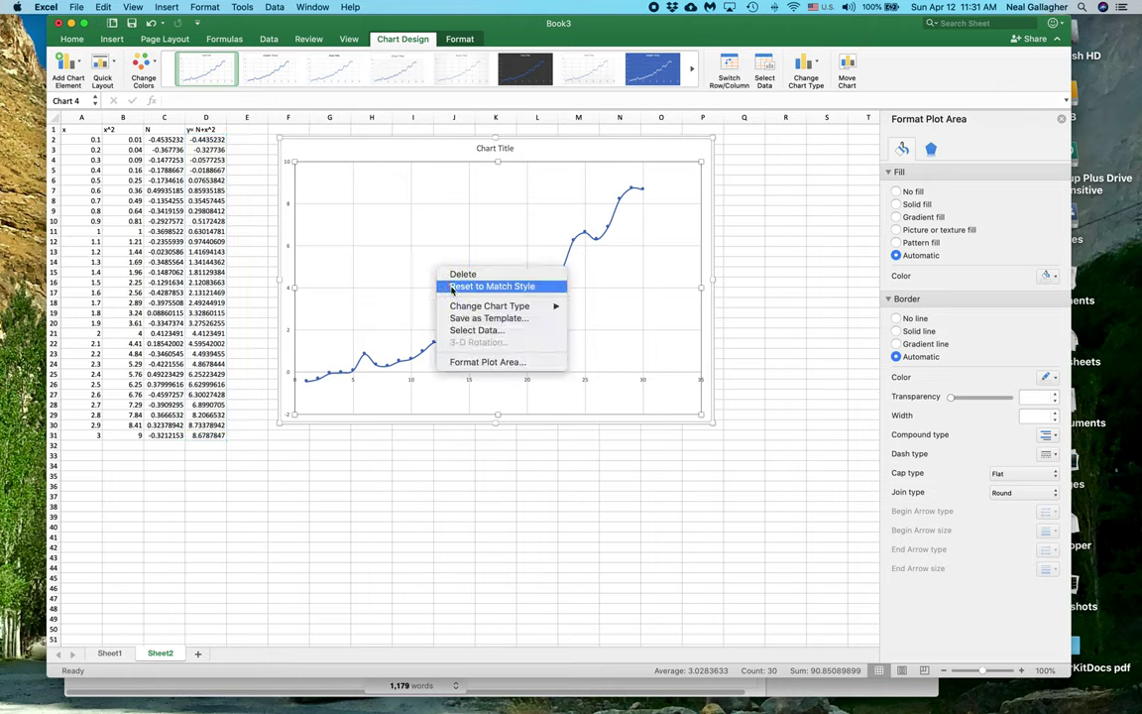
{"action": "left_click", "coordinate": [468, 333]}
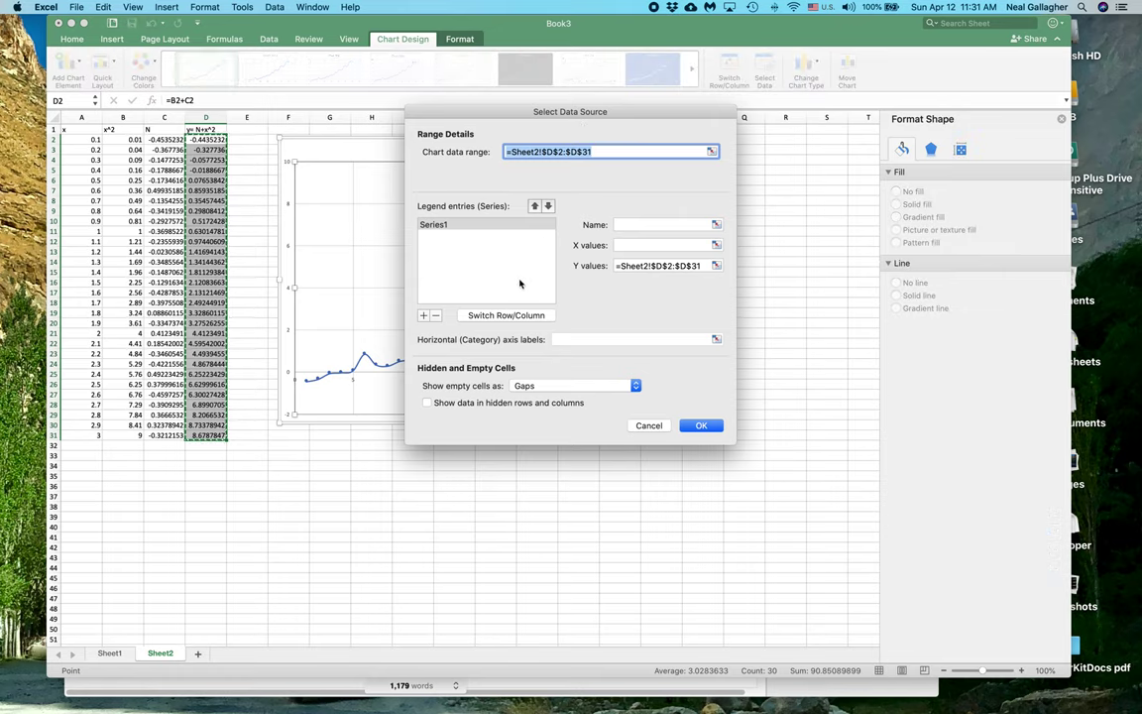
{"action": "left_click", "coordinate": [660, 224]}
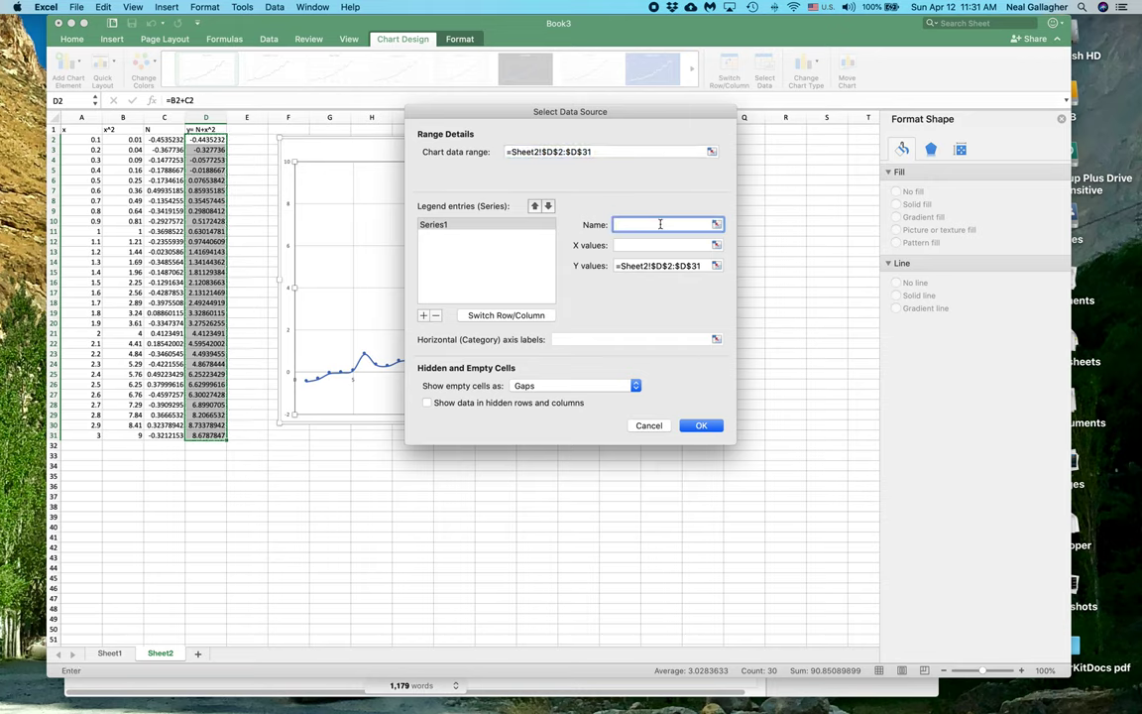
{"action": "type", "text": "No"}
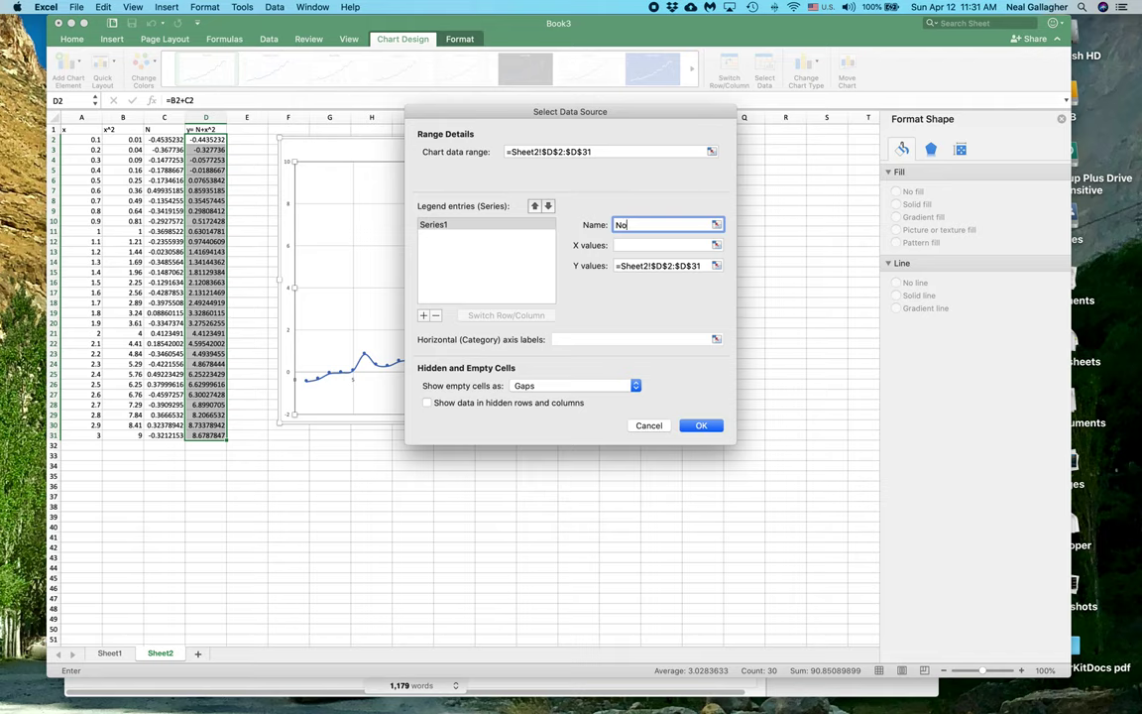
{"action": "type", "text": "isy Data"}
{"action": "left_click", "coordinate": [657, 244]}
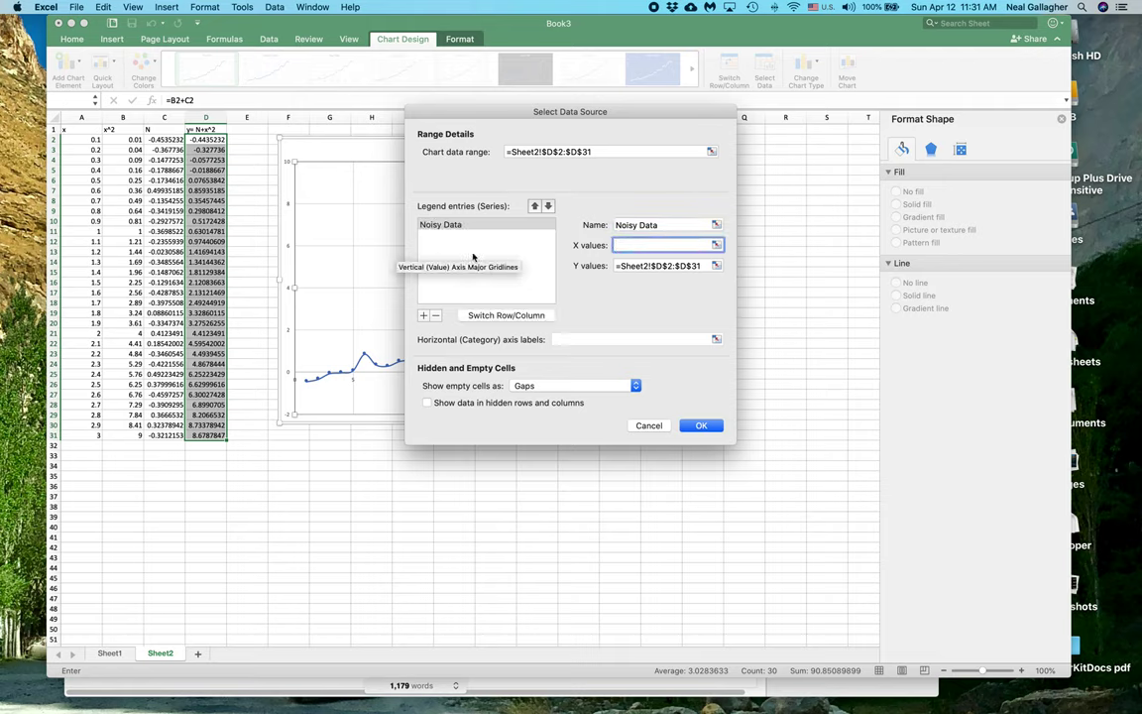
{"action": "left_click", "coordinate": [84, 139]}
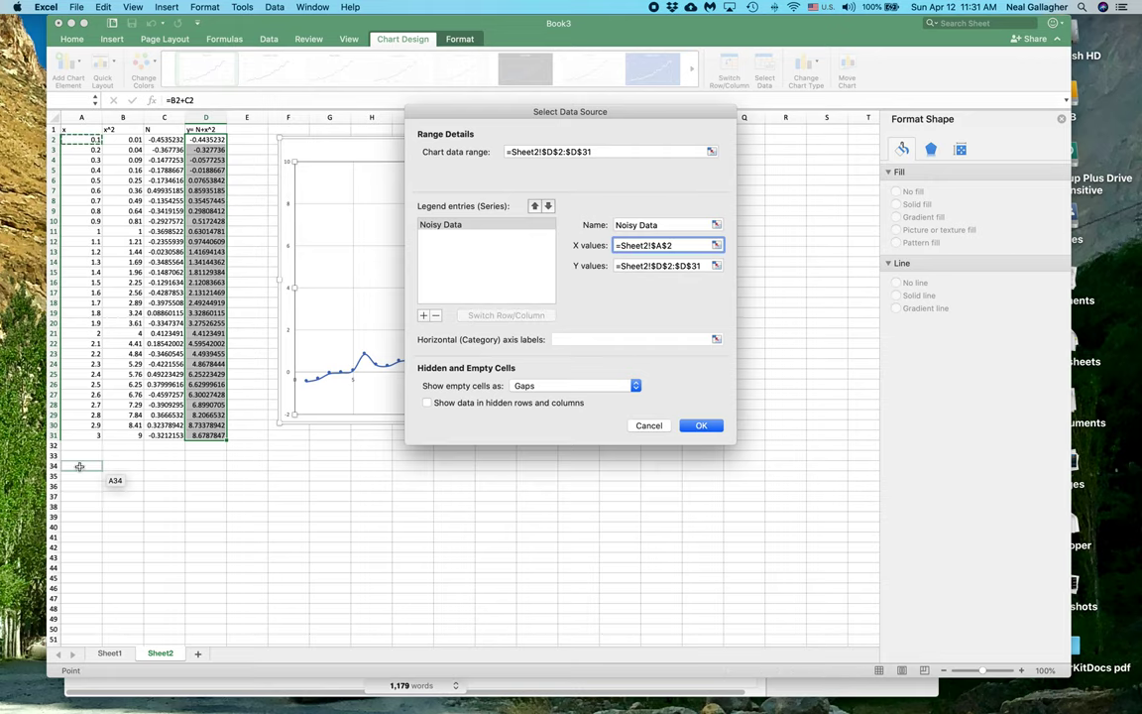
{"action": "left_click", "coordinate": [89, 436], "text": "shift"}
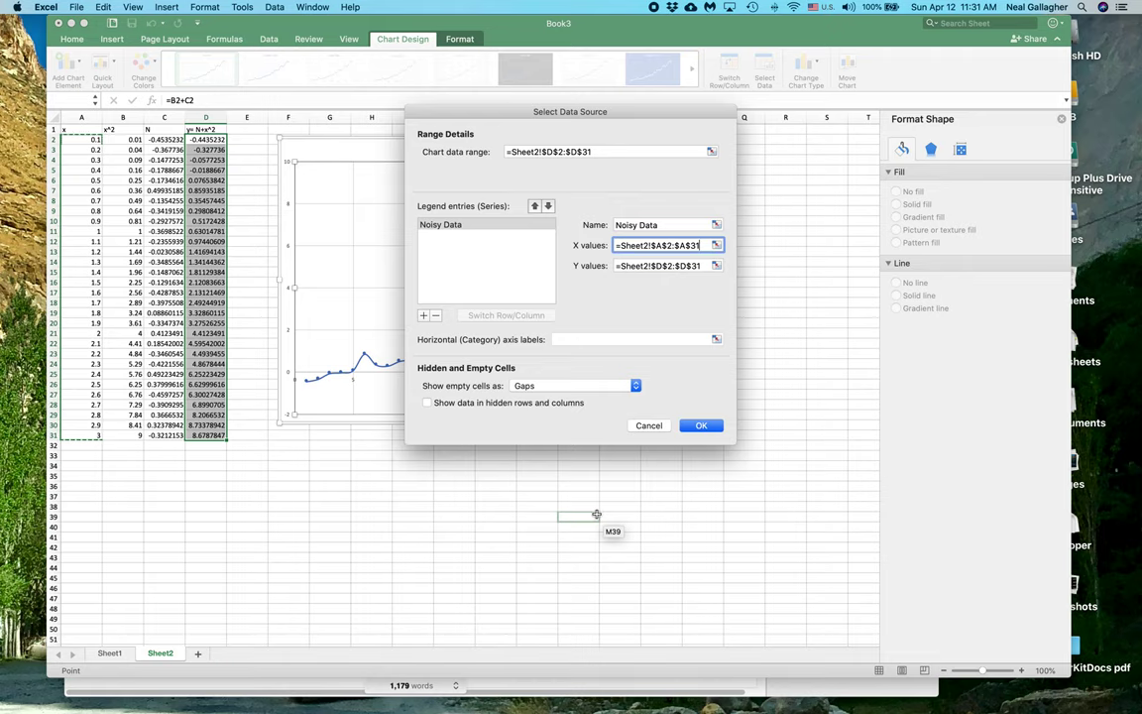
{"action": "left_click", "coordinate": [701, 426]}
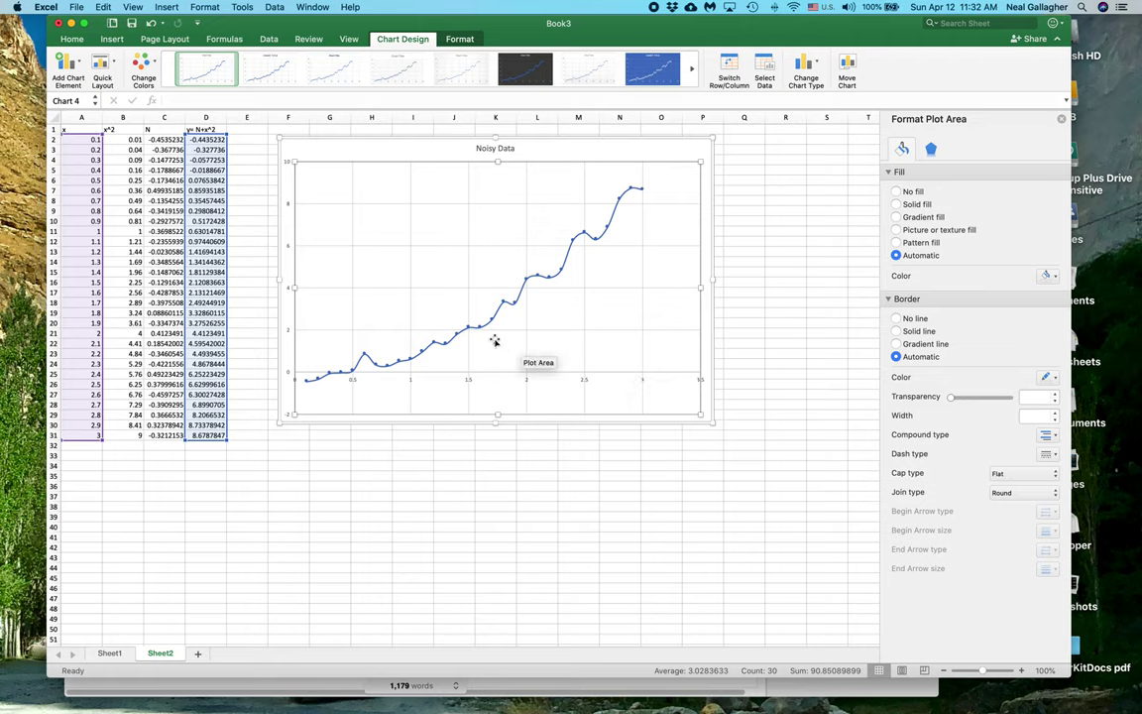
Add a linear trendline to the Noisy Data series.
{"action": "right_click", "coordinate": [567, 260]}
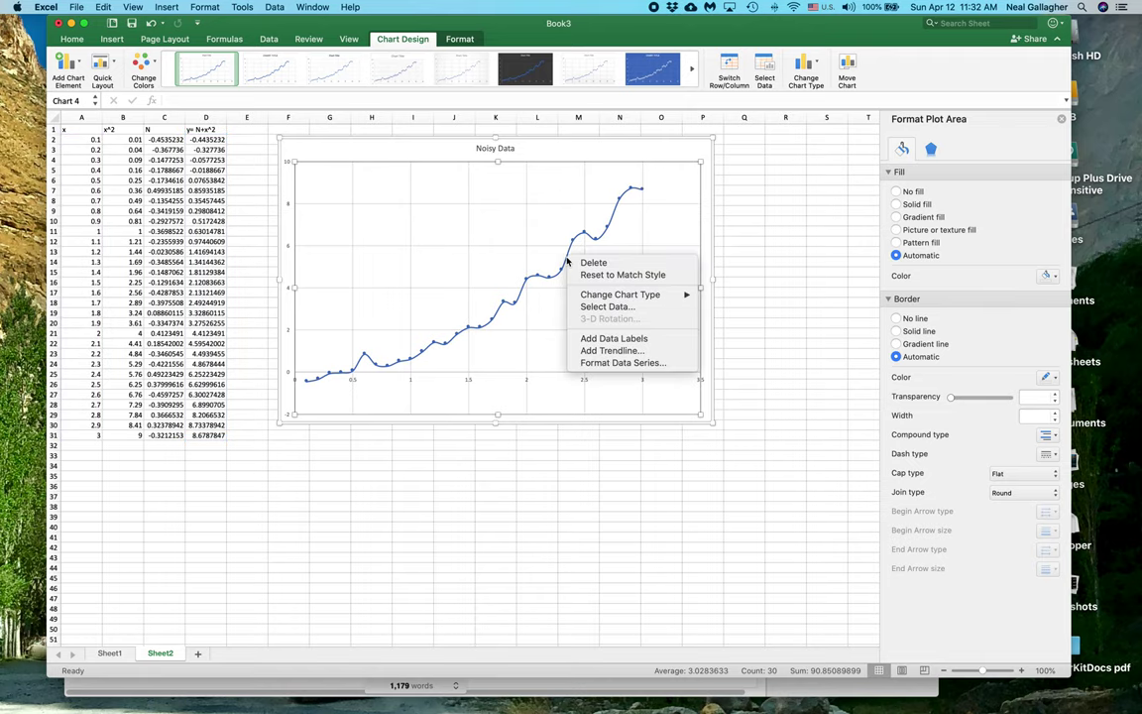
{"action": "left_click", "coordinate": [598, 352]}
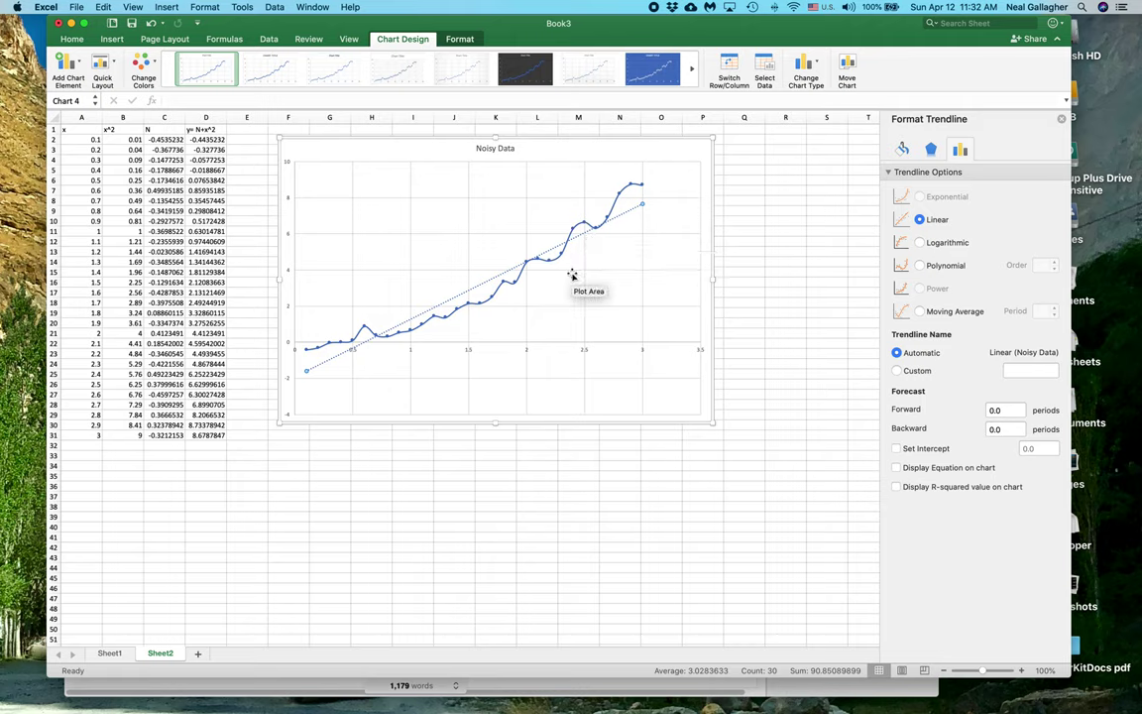
Show the linear trendline equation, enlarge it to 18 pt, and place it below the line's upper end.
{"action": "left_click", "coordinate": [897, 470]}
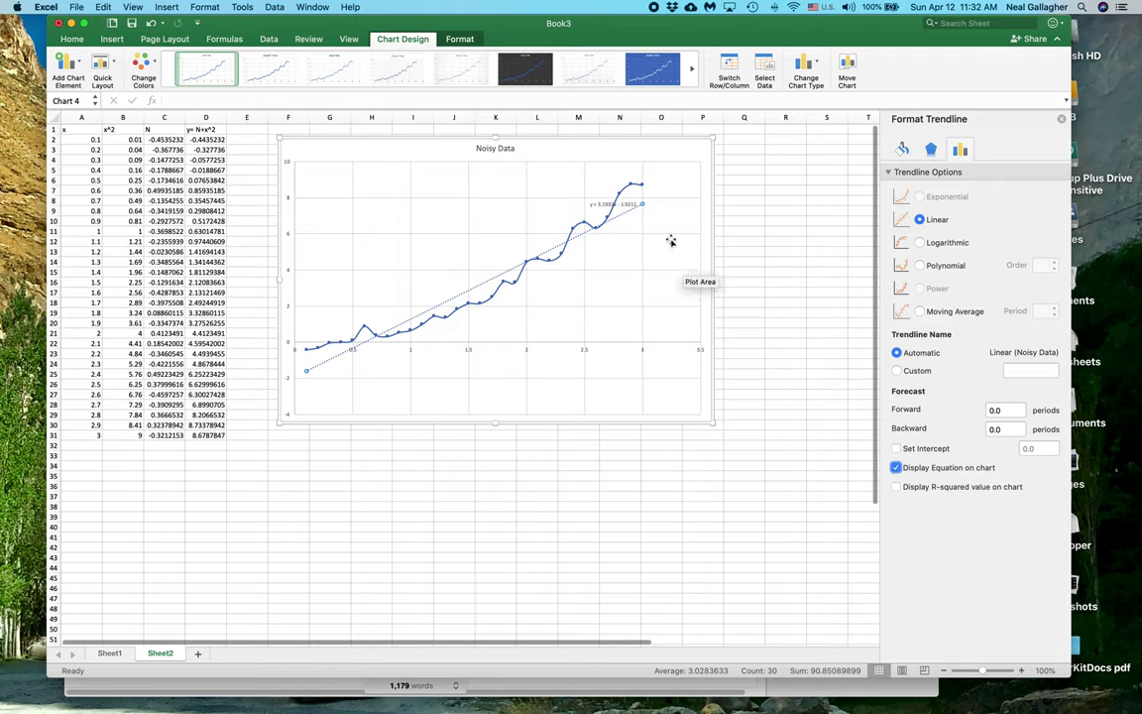
{"action": "left_click", "coordinate": [609, 207]}
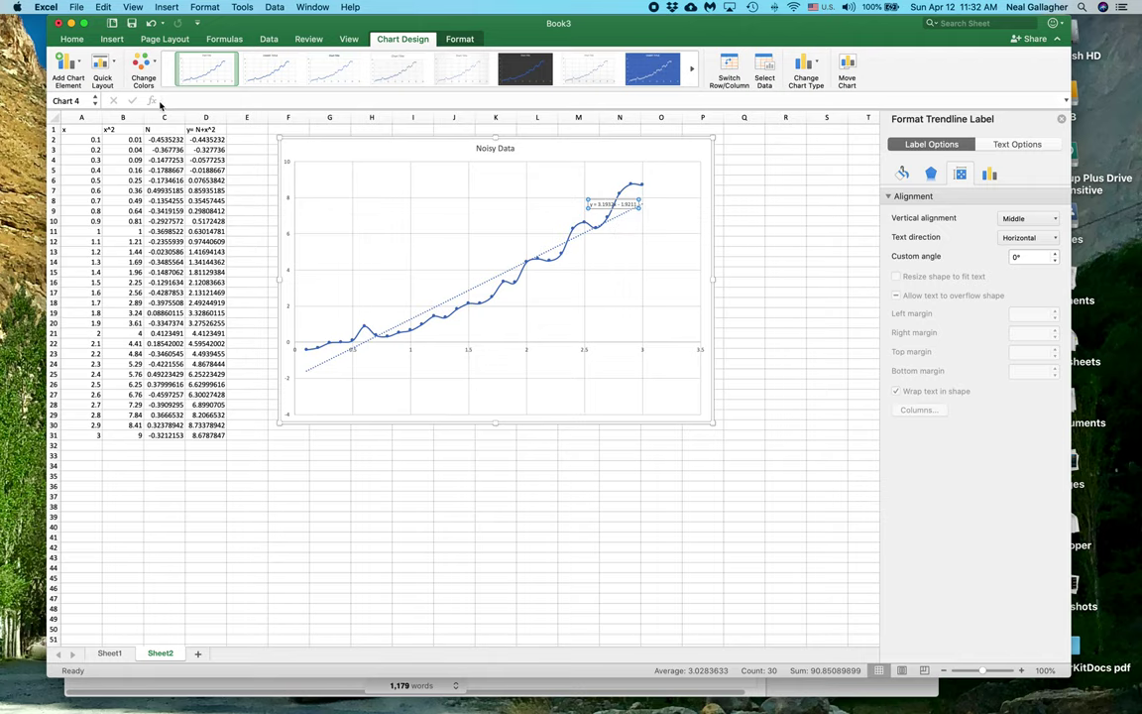
{"action": "left_click", "coordinate": [72, 38]}
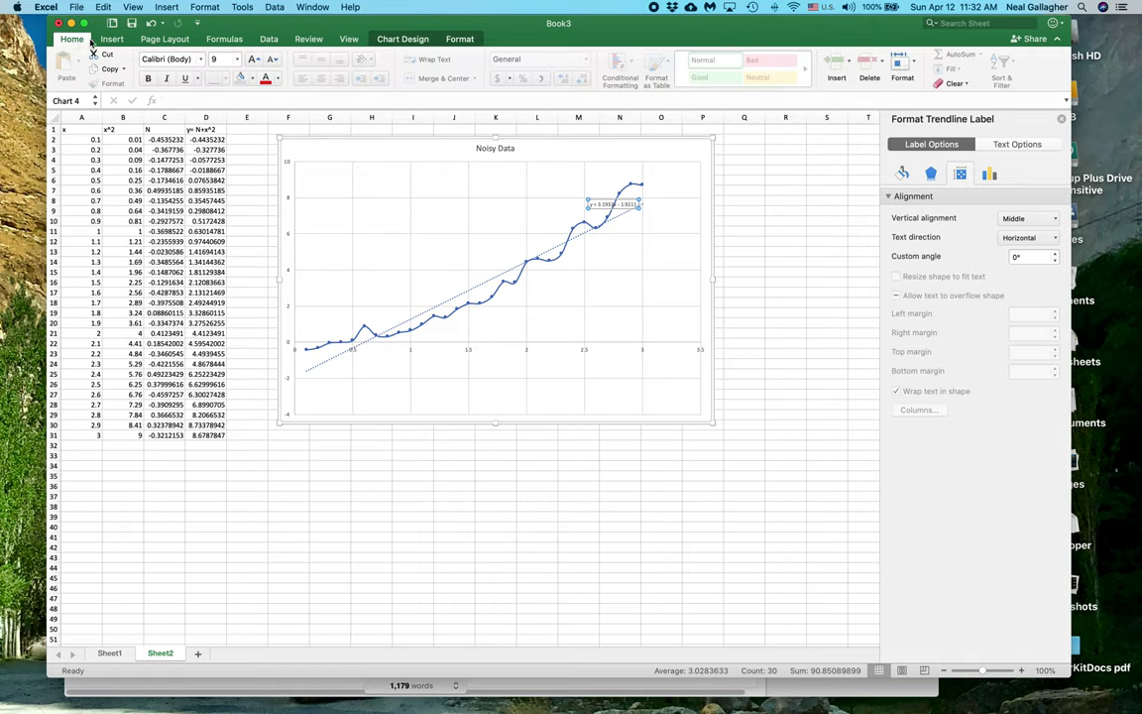
{"action": "left_click", "coordinate": [254, 61]}
{"action": "left_click", "coordinate": [254, 60]}
{"action": "left_click", "coordinate": [254, 61]}
{"action": "left_click", "coordinate": [253, 61]}
{"action": "left_click", "coordinate": [253, 61]}
{"action": "left_click", "coordinate": [254, 60]}
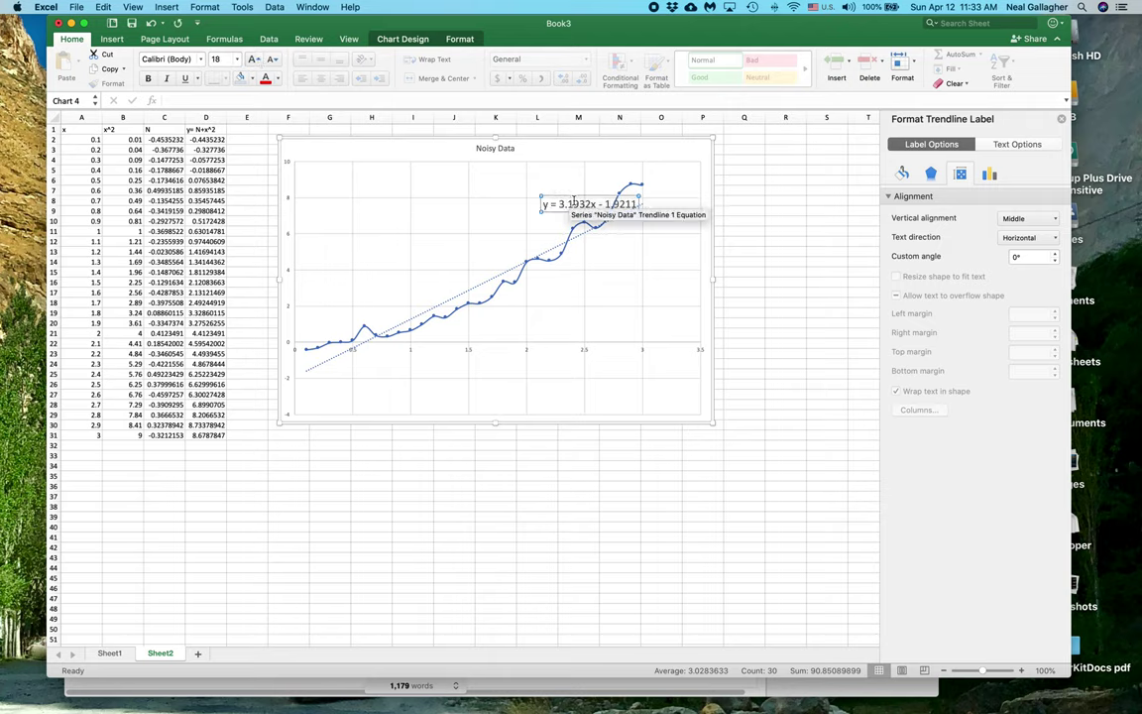
{"action": "left_click_drag", "start_coordinate": [575, 196], "coordinate": [622, 236]}
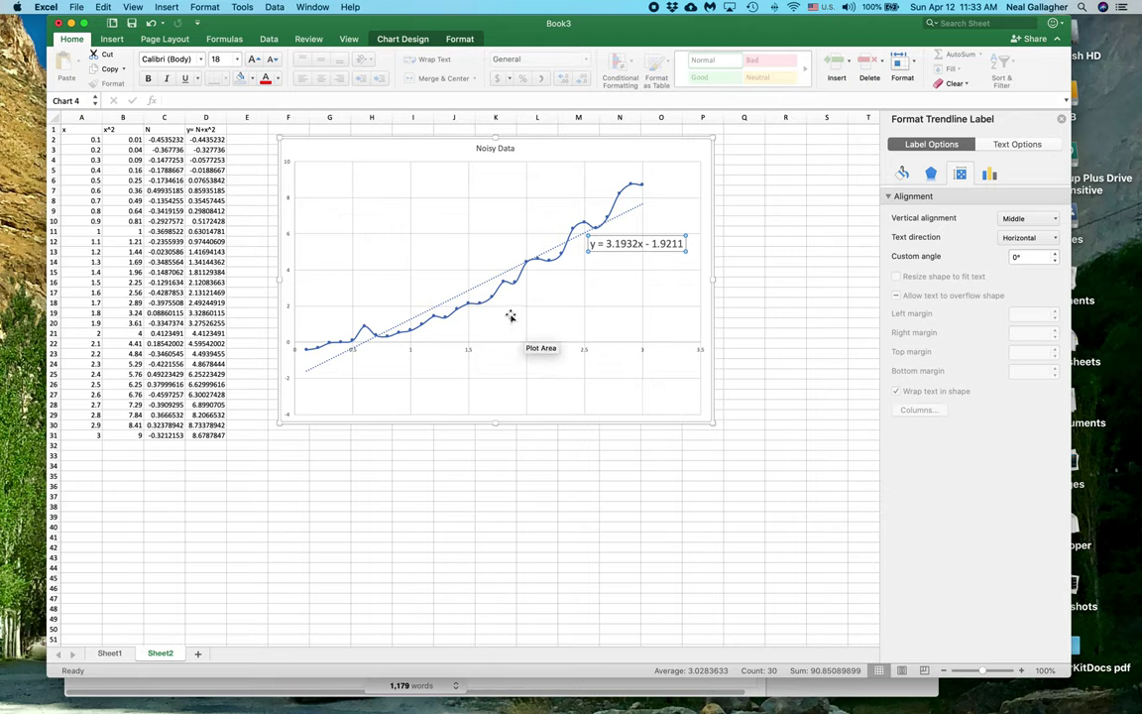
{"action": "mouse_move", "coordinate": [498, 294]}
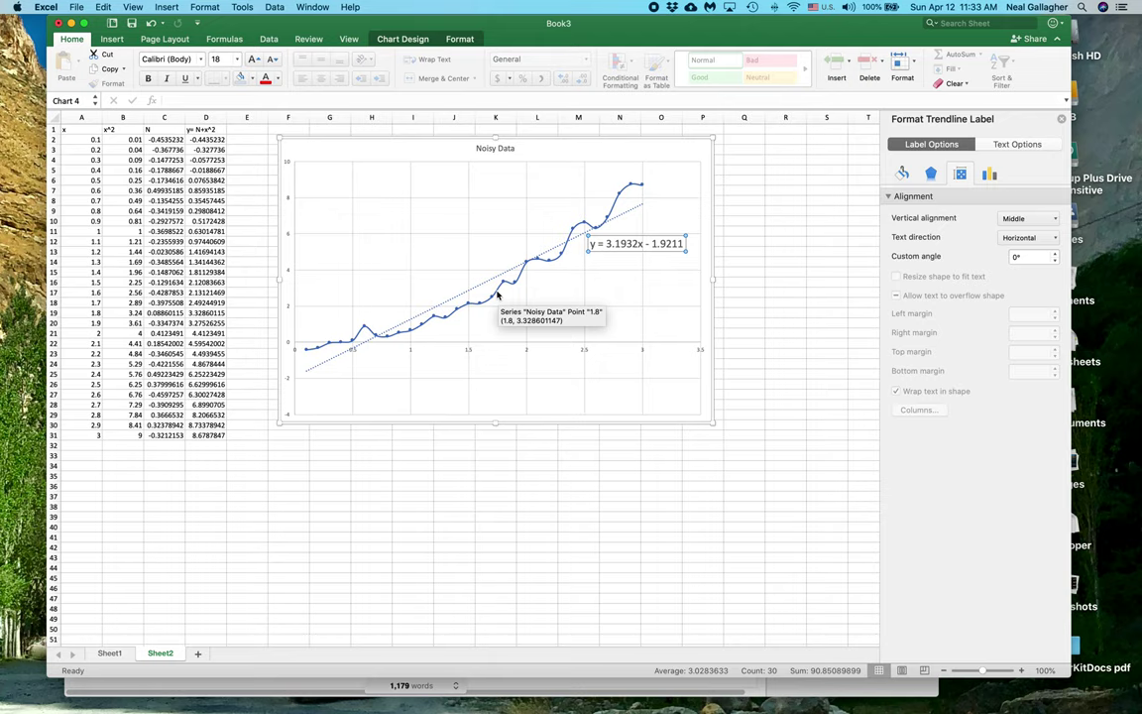
Add an order-2 polynomial trendline with its equation displayed on the chart.
{"action": "right_click", "coordinate": [498, 294]}
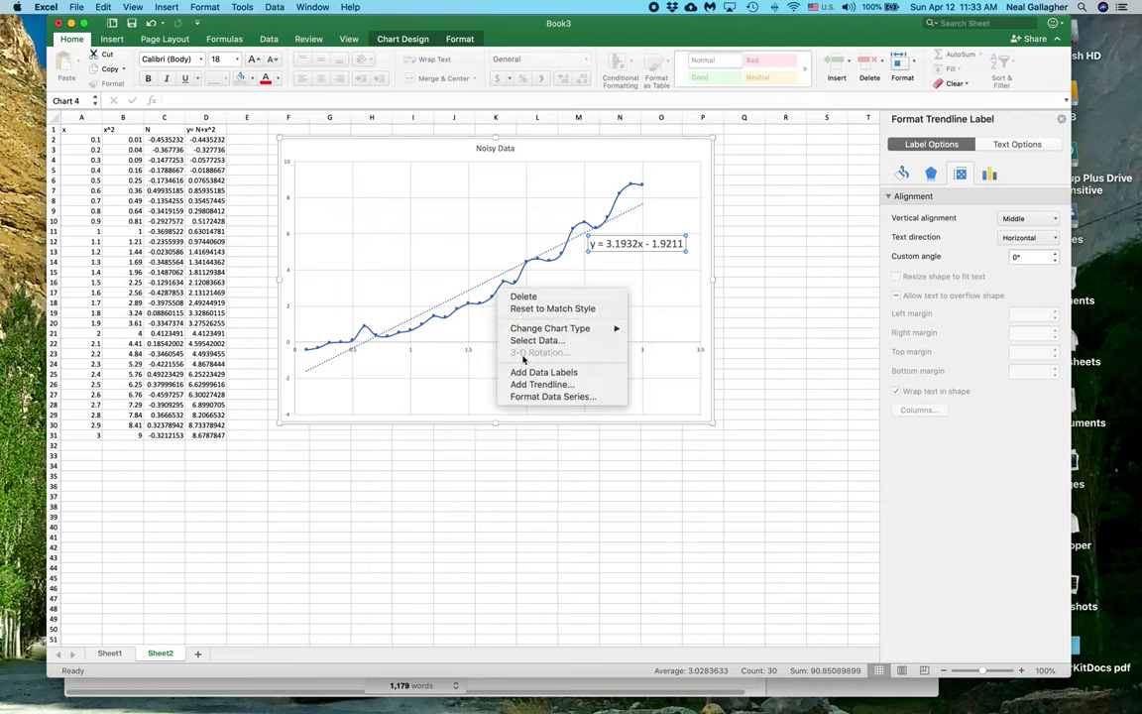
{"action": "left_click", "coordinate": [539, 384]}
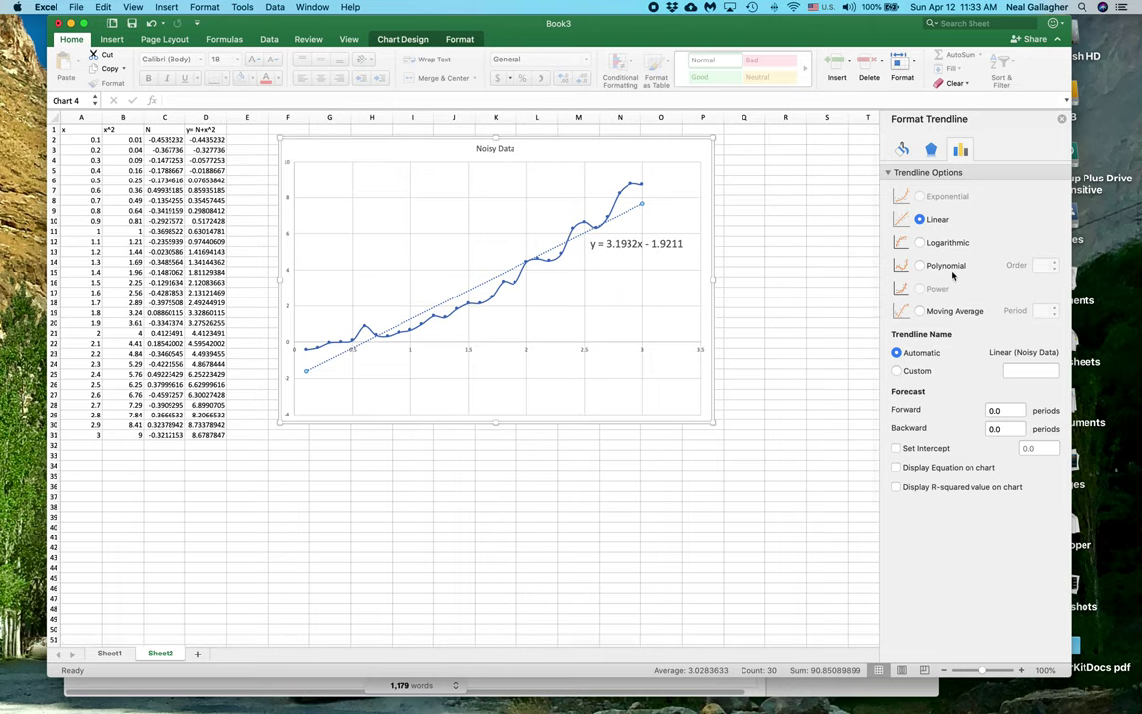
{"action": "left_click", "coordinate": [920, 265]}
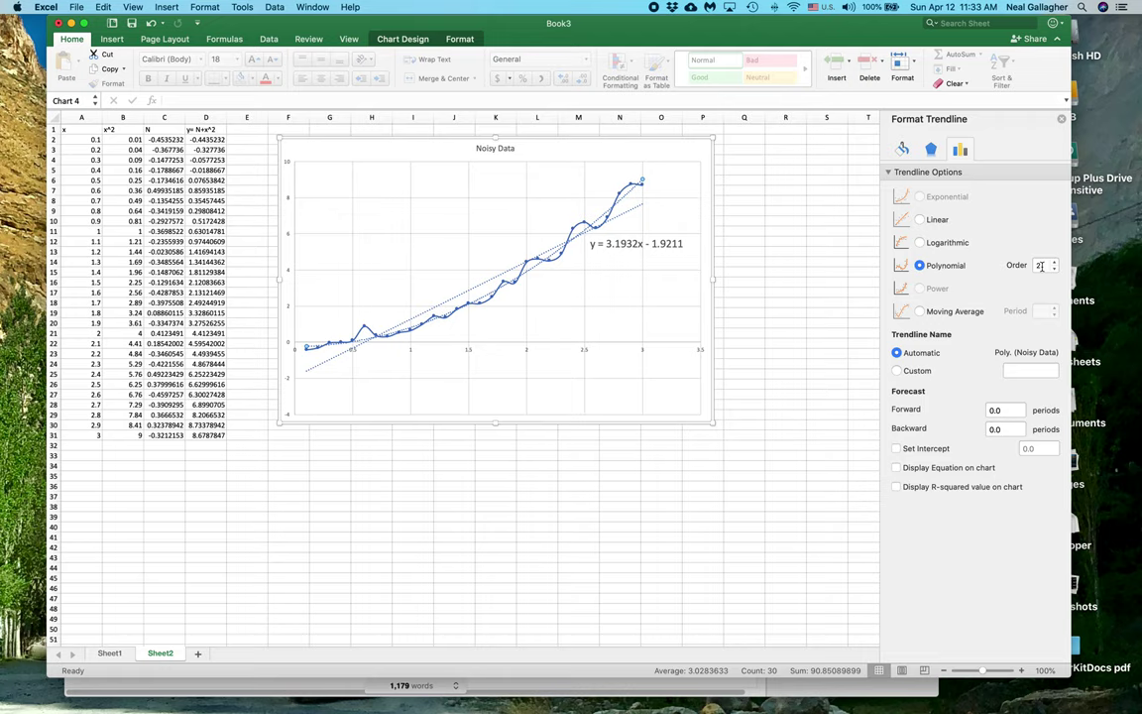
{"action": "left_click", "coordinate": [896, 467]}
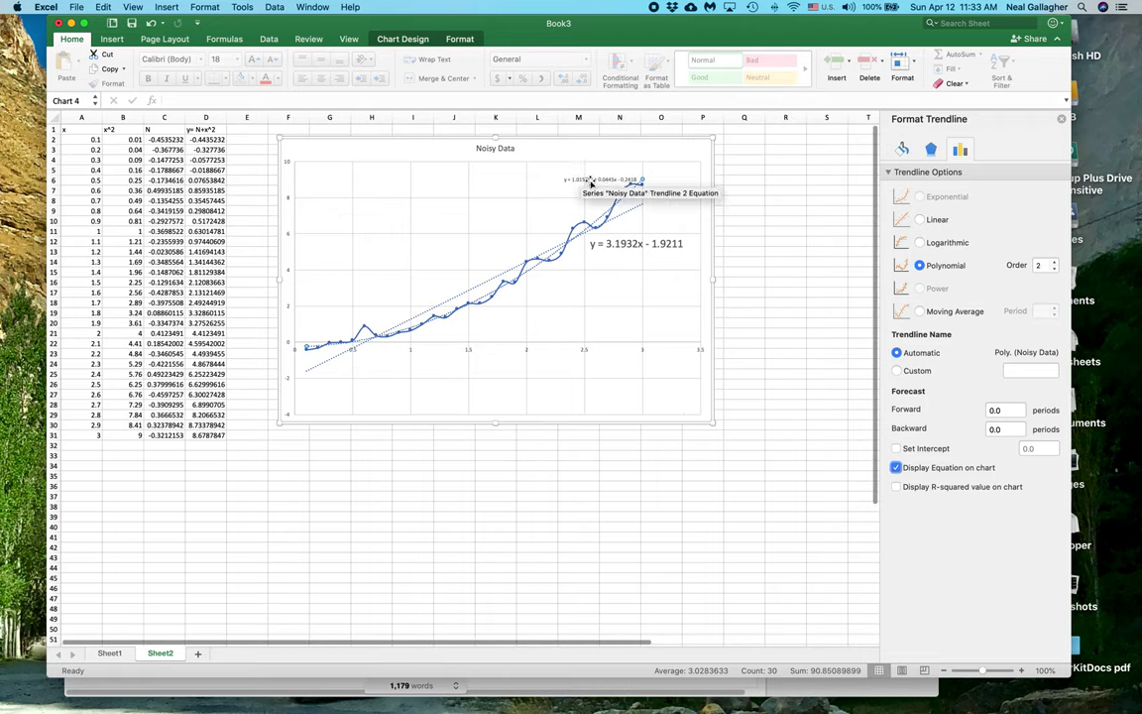
Move the polynomial equation below the curve and enlarge it to 18 pt.
{"action": "left_click_drag", "start_coordinate": [590, 184], "coordinate": [533, 197]}
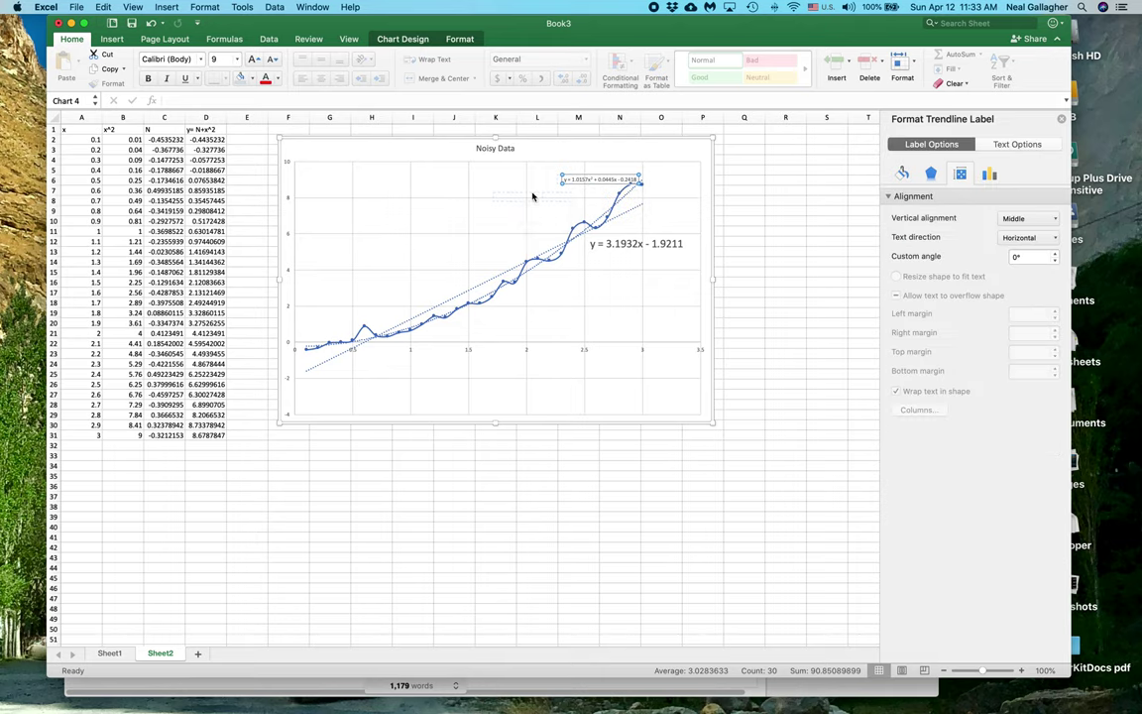
{"action": "left_click_drag", "start_coordinate": [609, 180], "coordinate": [466, 328]}
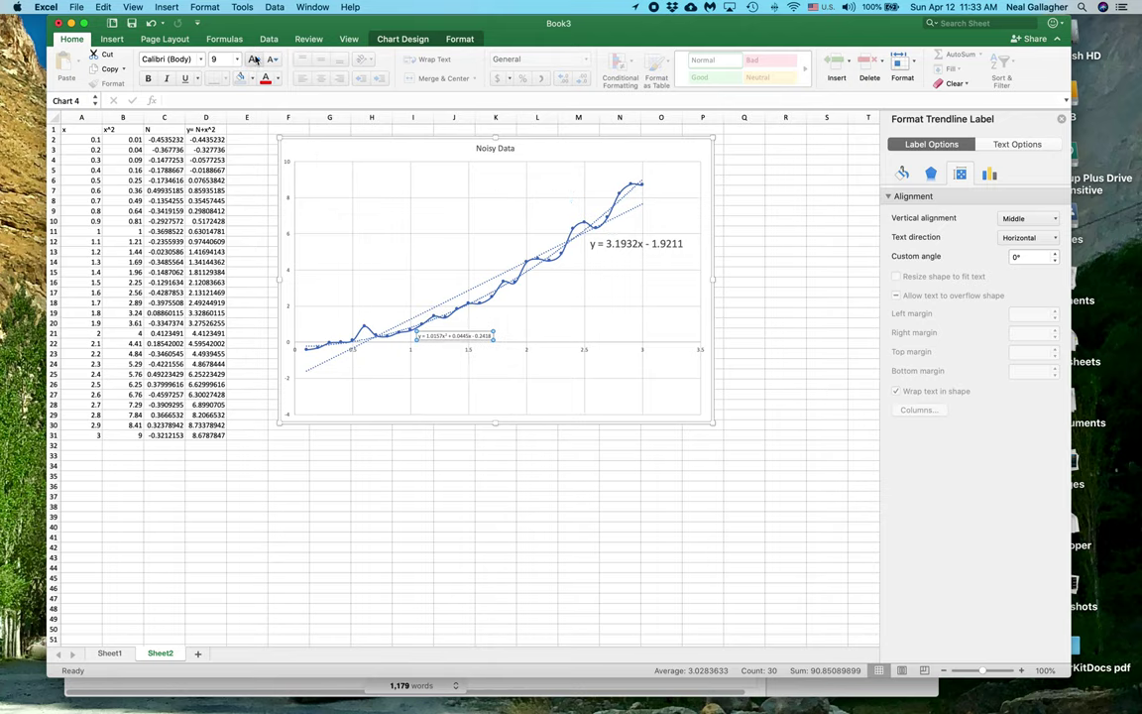
{"action": "left_click", "coordinate": [254, 59]}
{"action": "left_click", "coordinate": [254, 60]}
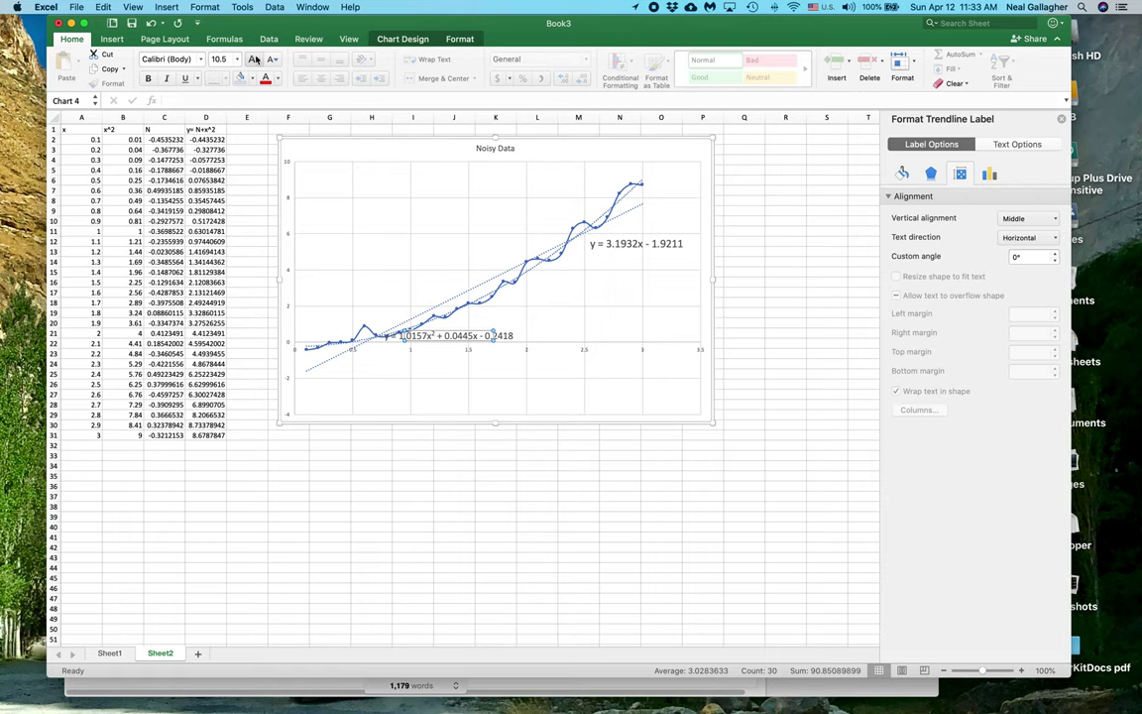
{"action": "left_click", "coordinate": [253, 60]}
{"action": "left_click", "coordinate": [254, 60]}
{"action": "left_click", "coordinate": [253, 60]}
{"action": "left_click", "coordinate": [253, 60]}
{"action": "left_click", "coordinate": [253, 60]}
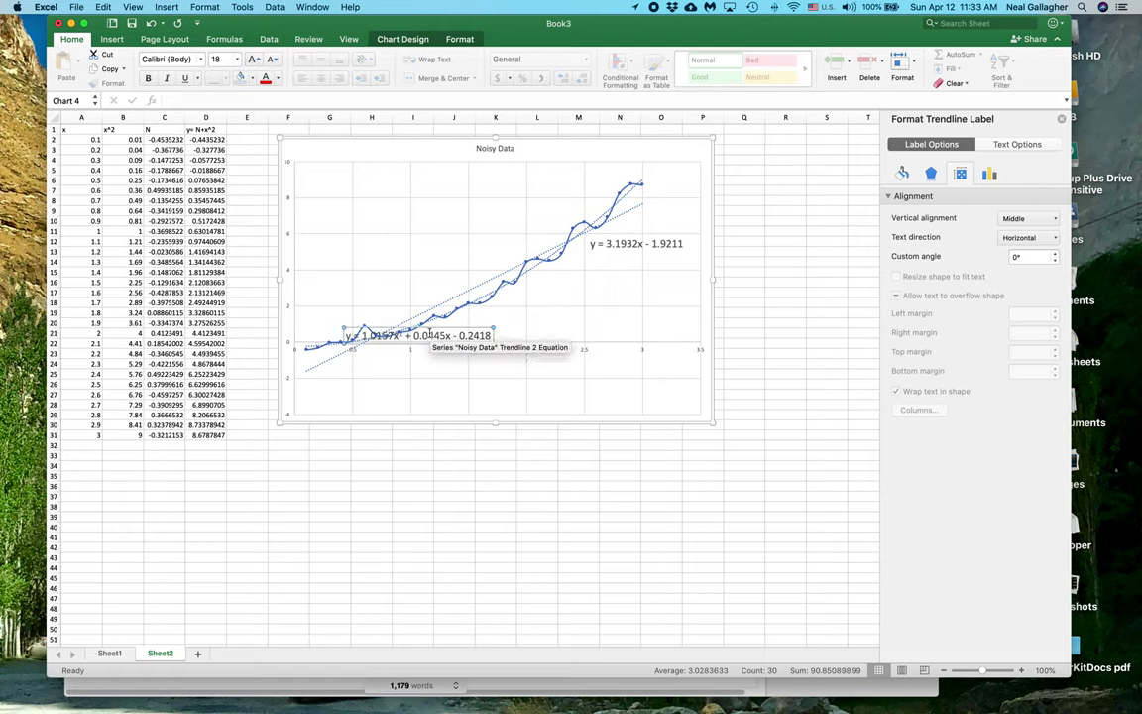
{"action": "left_click_drag", "start_coordinate": [445, 326], "coordinate": [456, 303]}
{"action": "left_click_drag", "start_coordinate": [508, 335], "coordinate": [574, 341]}
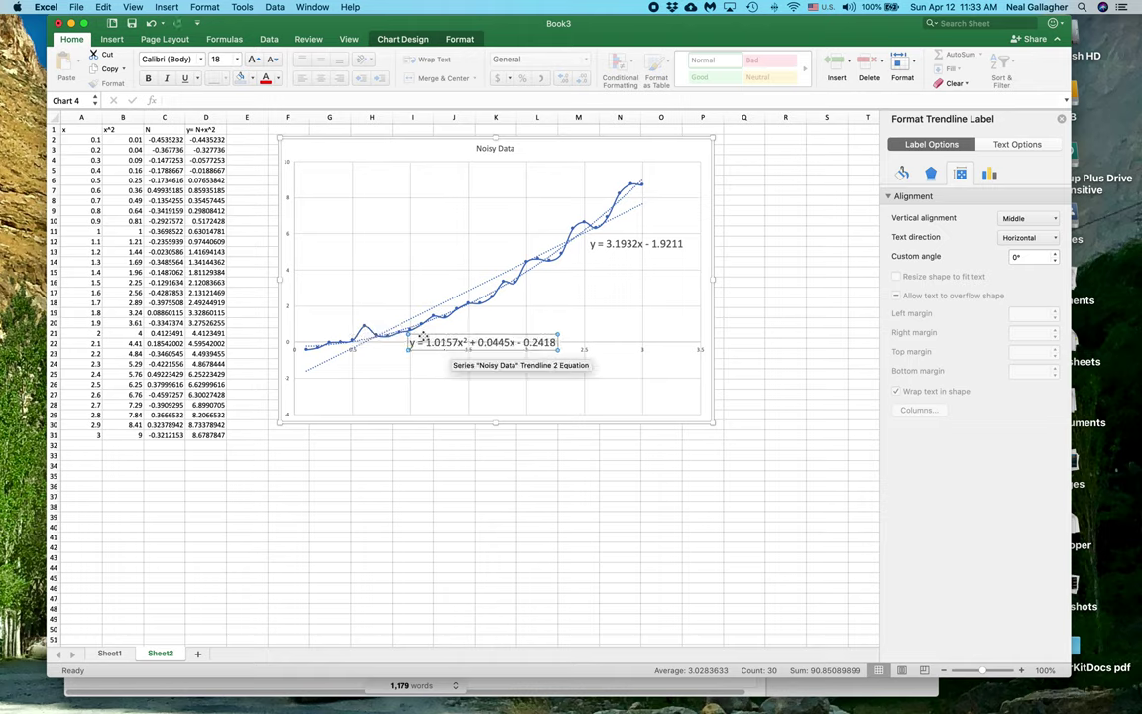